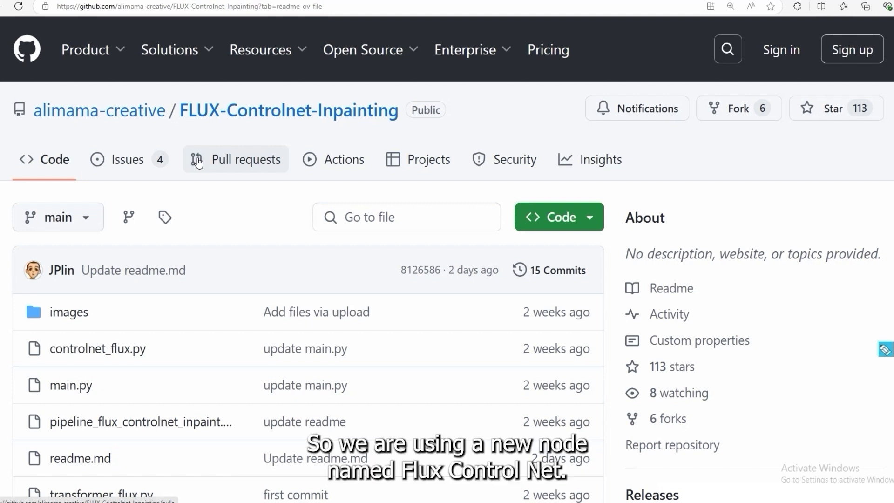
Step: Review the FLUX-Controlnet-Inpainting README's showcase images, comparing the original, masked and inpainted bucket, cap and bedroom pictures
drag(178, 124, 398, 122)
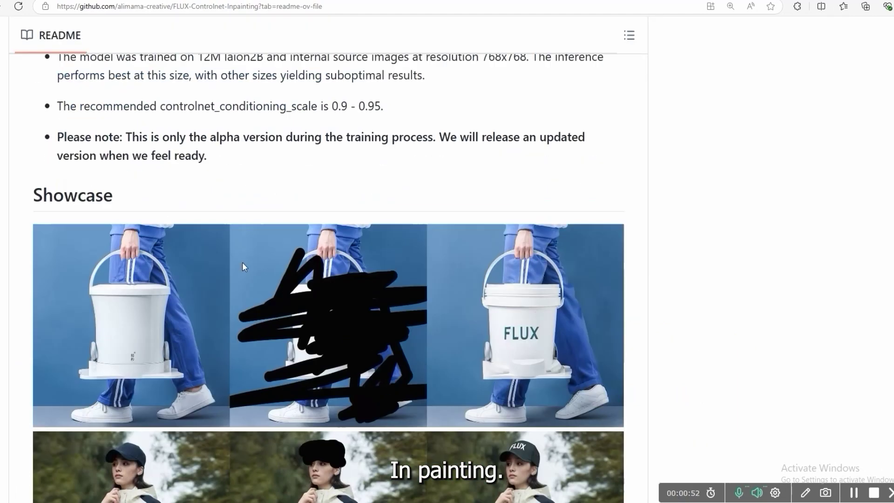
scroll(243, 262, down, 2)
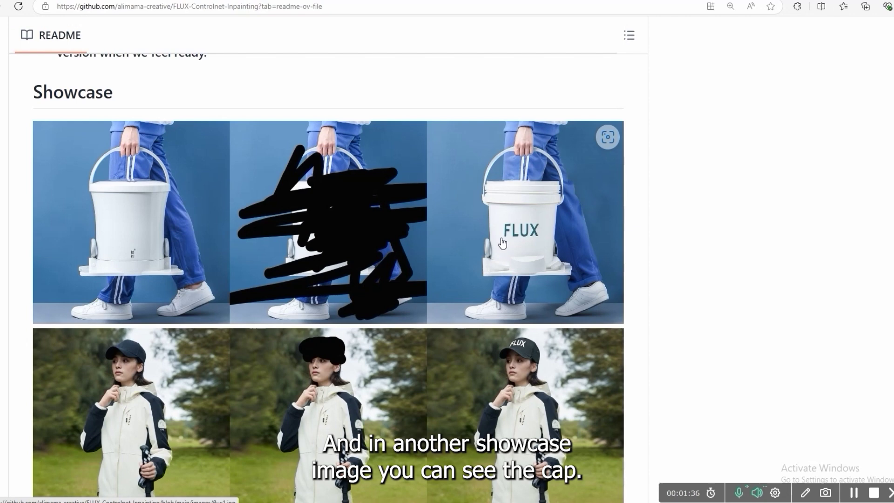
scroll(135, 320, down, 1)
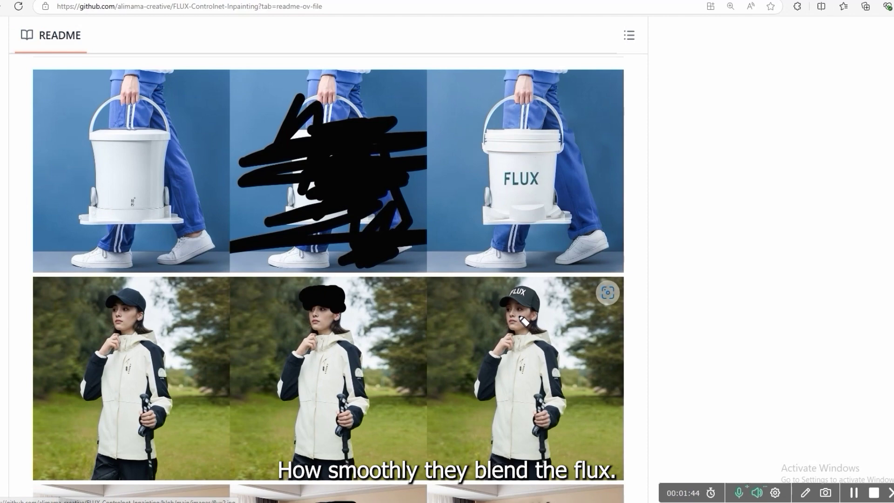
mouse_move(536, 280)
mouse_down()
mouse_move(501, 295)
mouse_move(572, 321)
mouse_up()
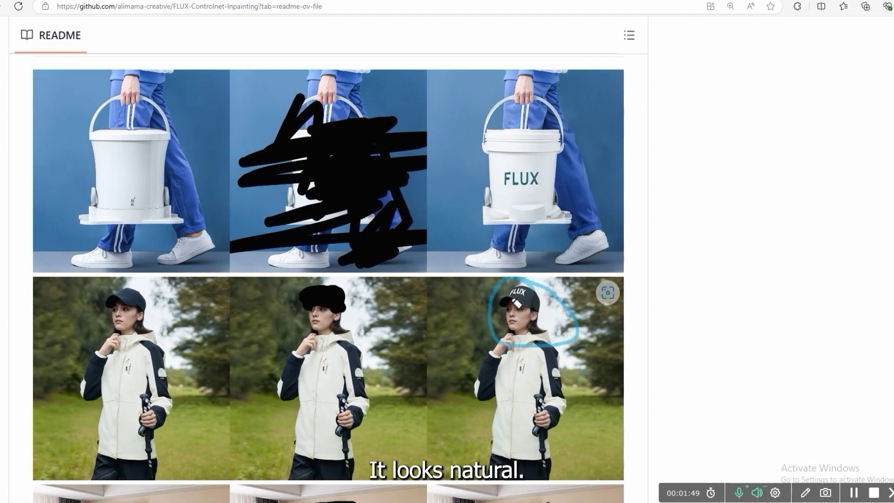
scroll(501, 336, down, 5)
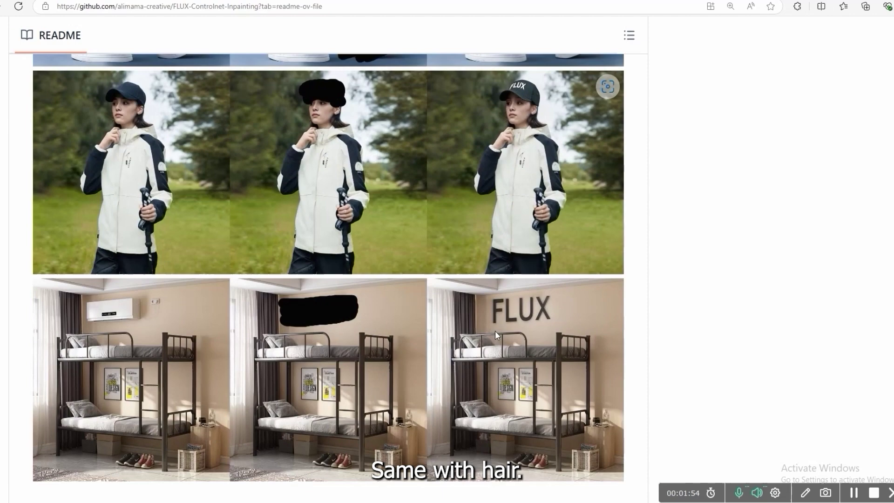
mouse_move(144, 235)
mouse_down()
mouse_move(63, 244)
mouse_move(160, 277)
mouse_move(149, 260)
mouse_up()
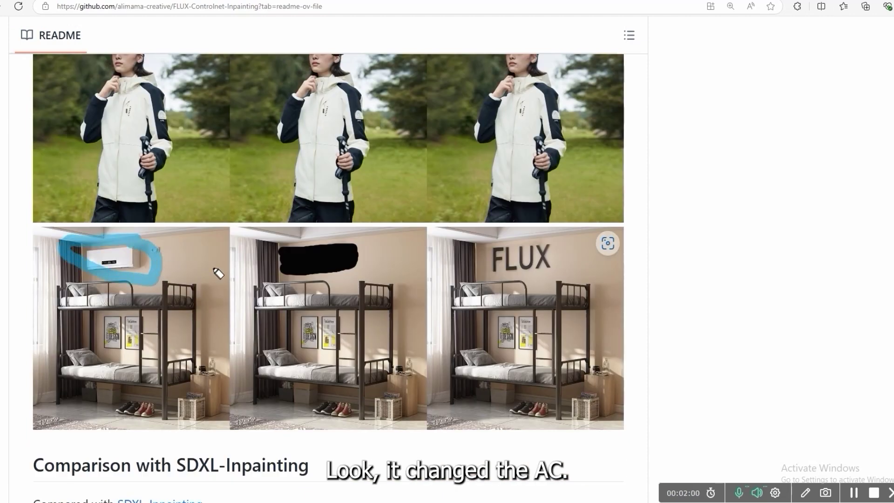
mouse_move(277, 259)
mouse_down()
mouse_move(367, 245)
mouse_move(270, 274)
mouse_up()
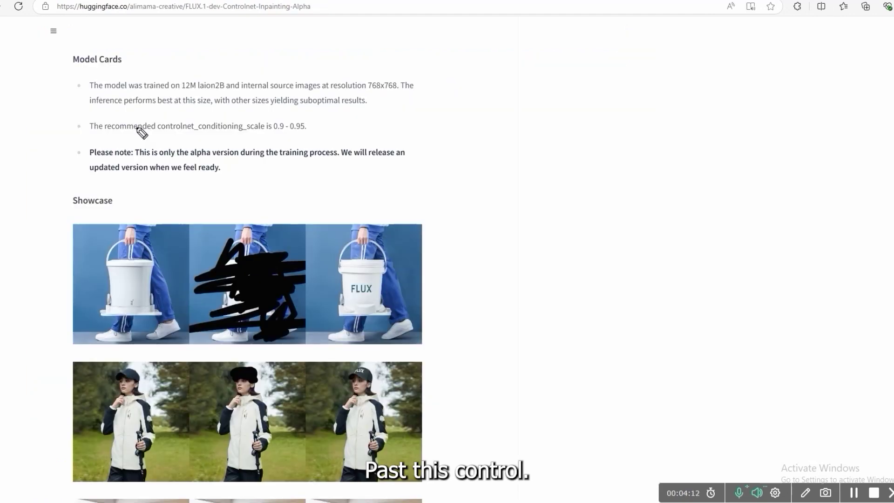
Step: Check the recommended controlnet_conditioning_scale on the Hugging Face model card, and open the model's files and versions
mouse_move(150, 132)
mouse_down()
mouse_move(204, 108)
mouse_move(271, 108)
mouse_move(342, 127)
mouse_move(205, 145)
mouse_up()
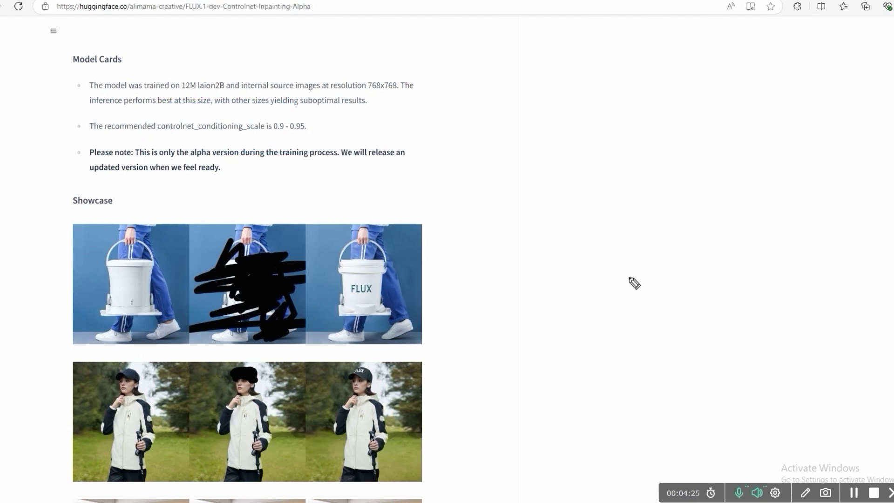
scroll(687, 289, up, 10)
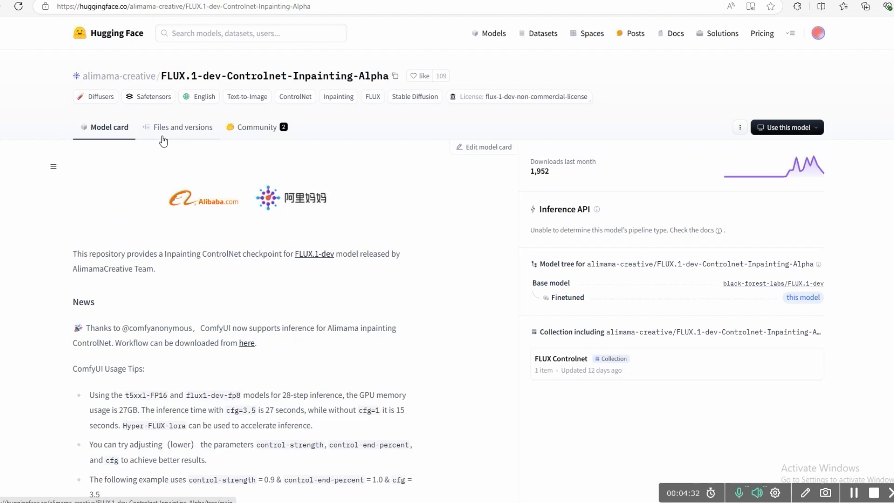
click(173, 134)
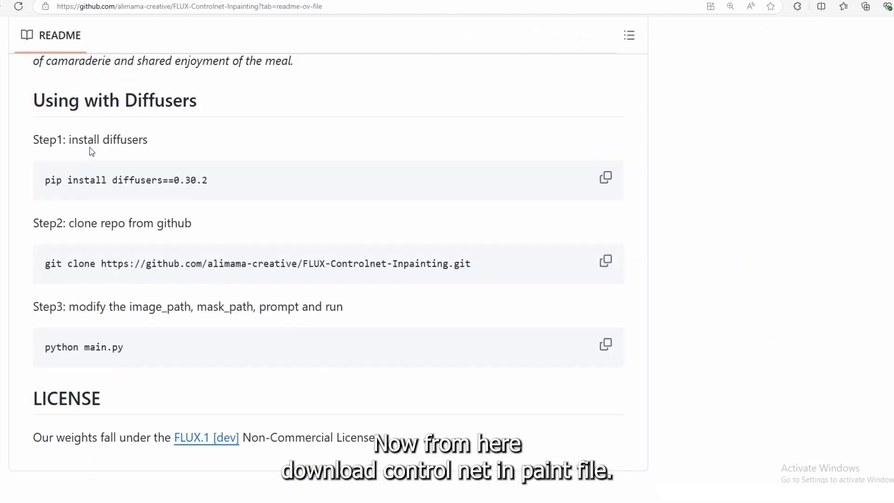
Step: Copy the git clone command for the FLUX-Controlnet-Inpainting repository from the GitHub README's Using with Diffusers section
scroll(159, 206, up, 3)
scroll(161, 207, down, 3)
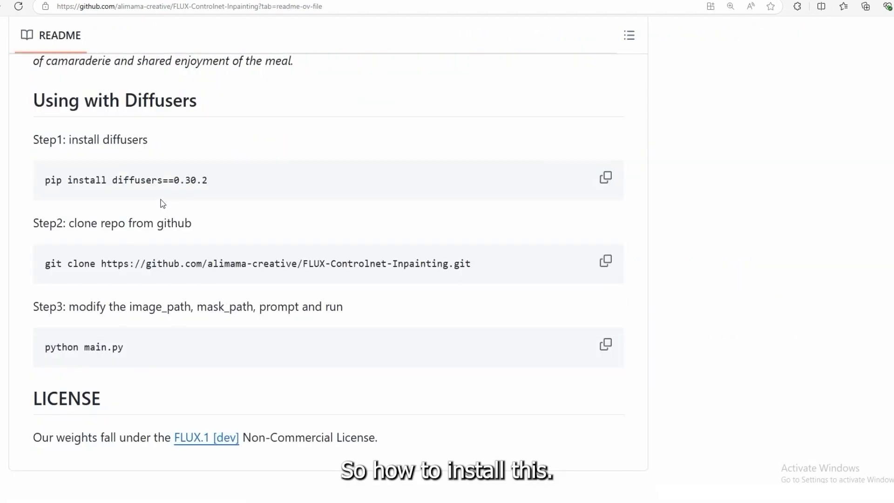
drag(471, 264, 11, 264)
key(ctrl+c)
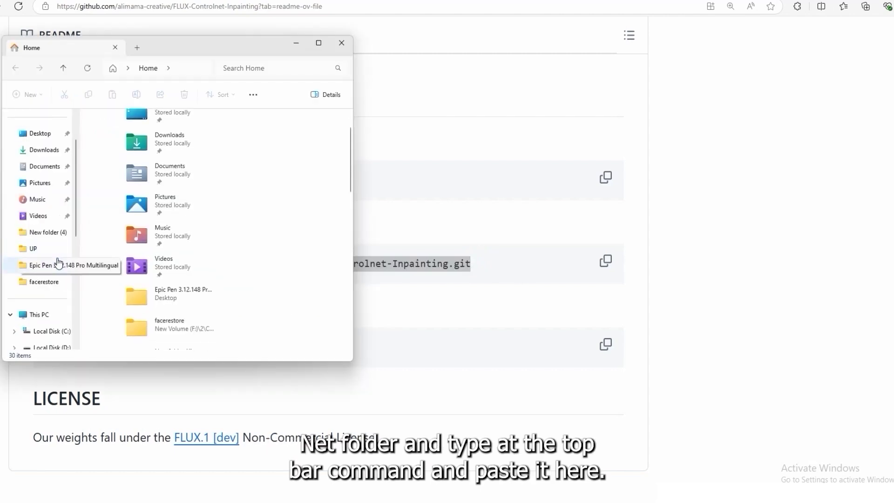
Step: Open a command prompt in ComfyUI's custom_nodes folder in File Explorer and run the copied git clone command
scroll(58, 264, down, 2)
click(46, 329)
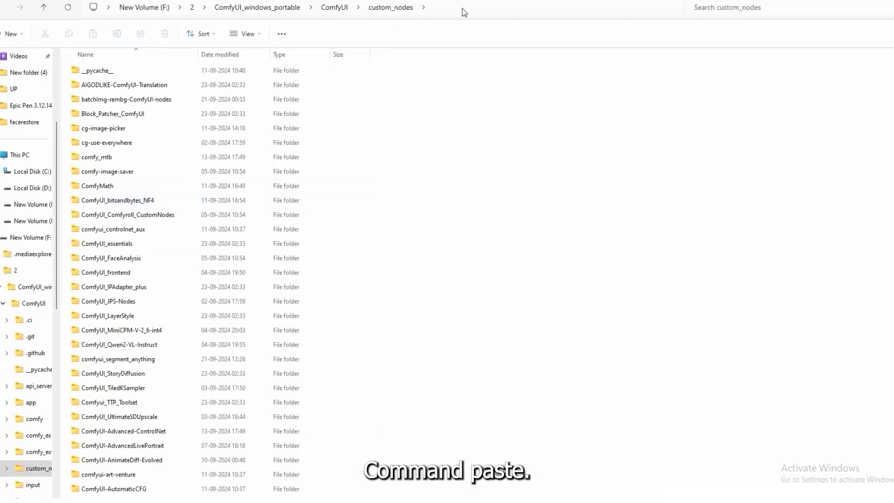
click(463, 8)
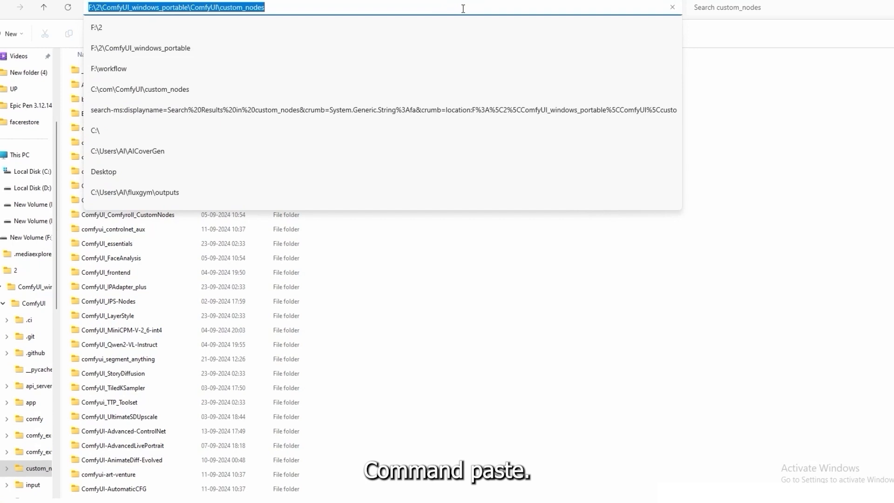
text(cmd)
key(Return)
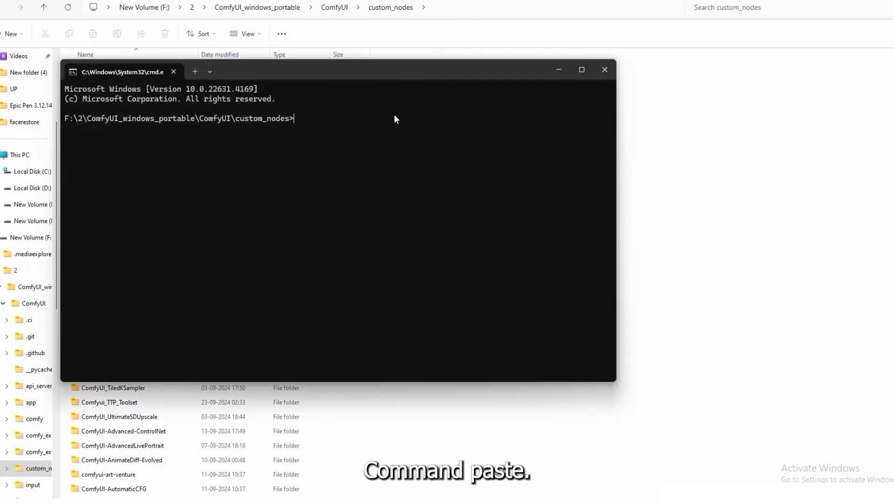
key(ctrl+v)
key(Return)
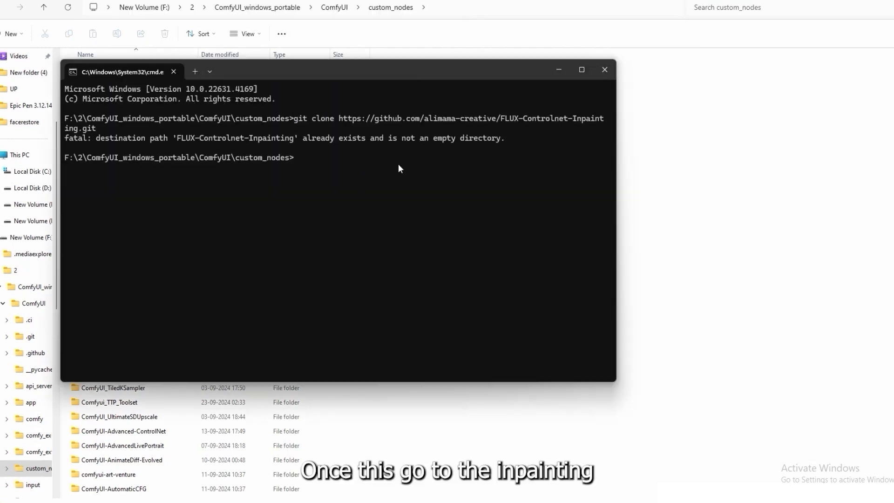
Step: Start a command prompt from the FLUX-Controlnet-Inpainting folder and copy the "pip install diffusers==0.30.2" command from the README
click(289, 417)
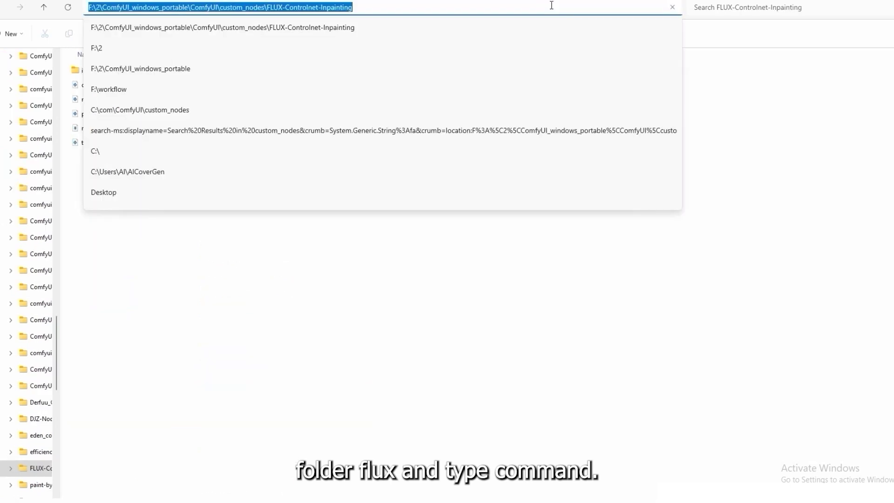
text(c)
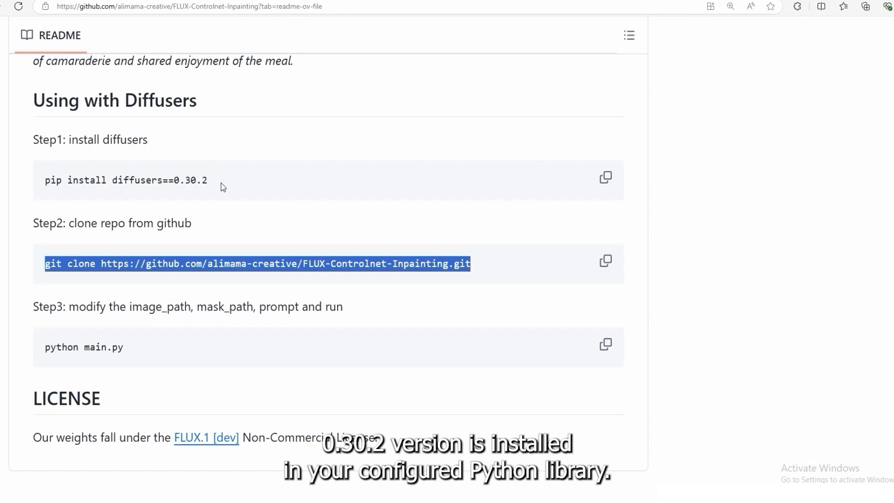
drag(223, 186, 27, 180)
right_click(46, 183)
click(63, 187)
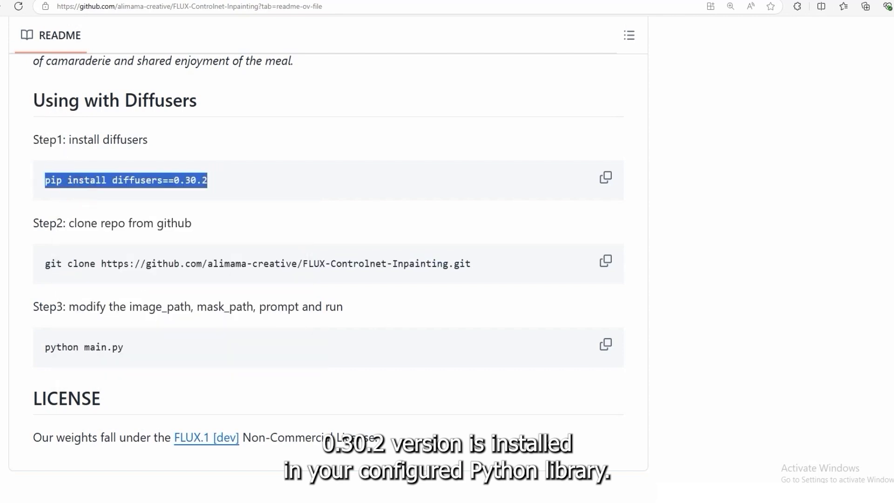
click(662, 471)
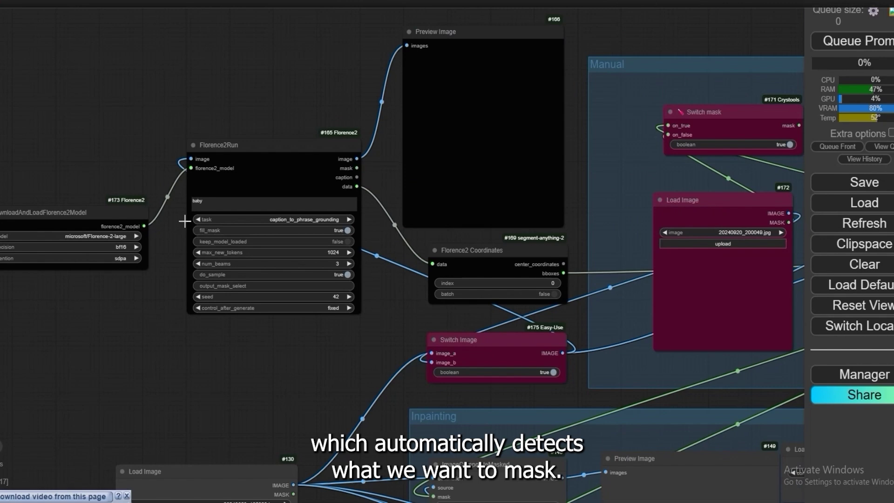
Step: In the ComfyUI workflow, examine the Florence2Run automatic mask detection and the Manual group's Switch mask and Load Image nodes
scroll(185, 221, down, 2)
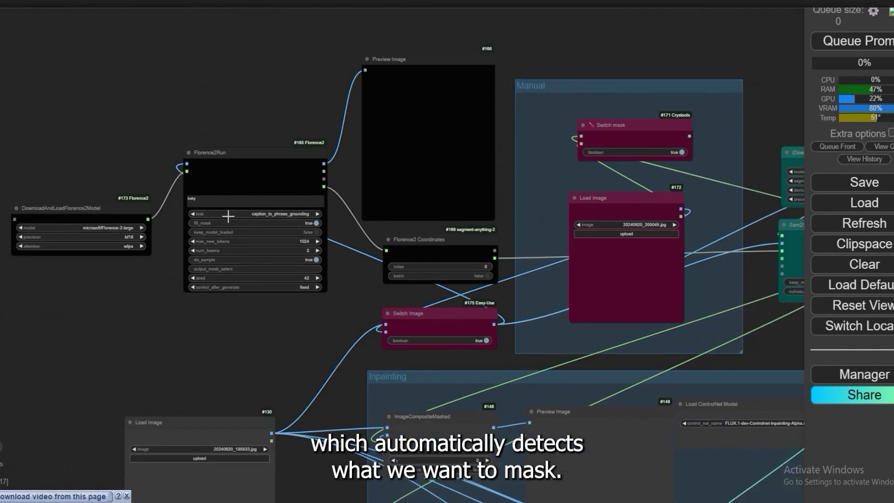
scroll(164, 191, up, 2)
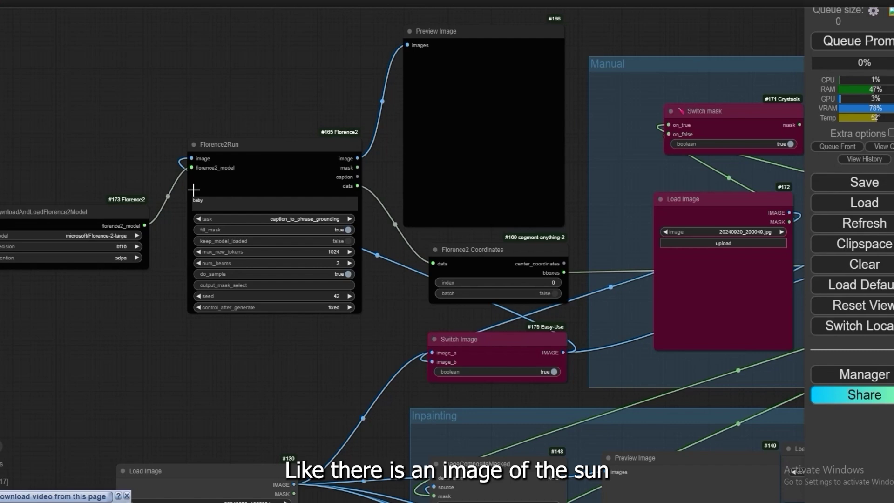
click(210, 203)
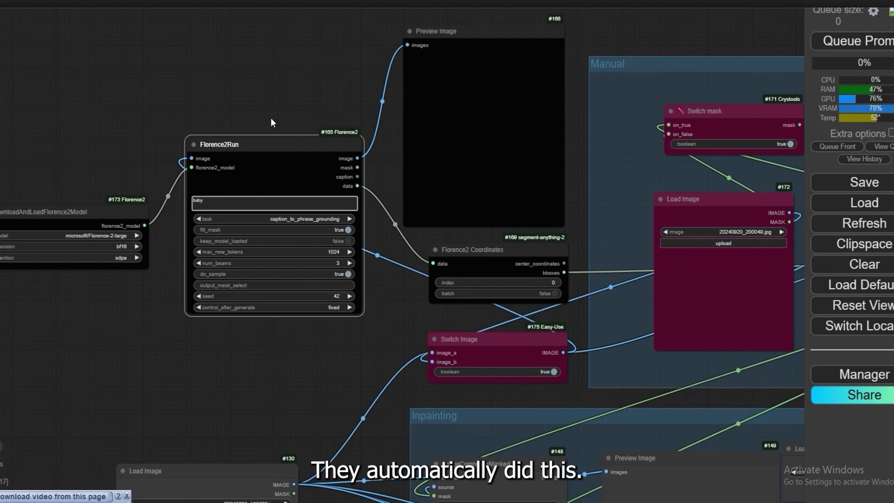
drag(270, 123, 56, 162)
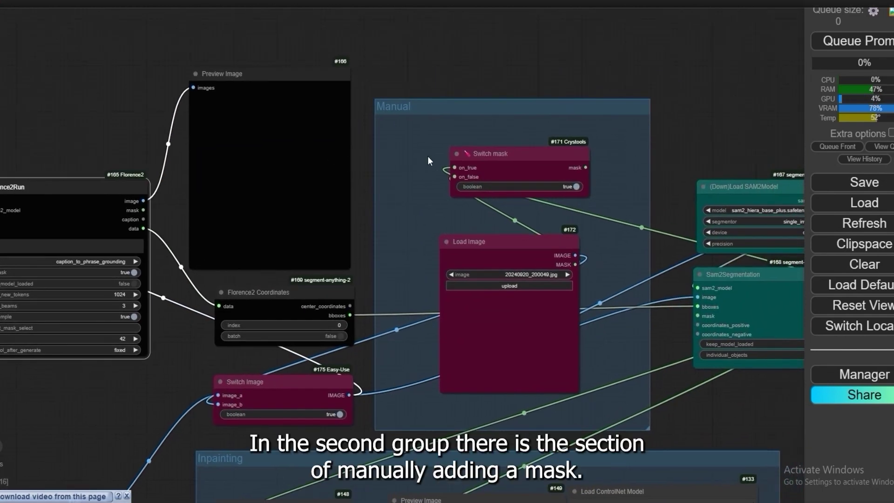
drag(441, 87, 363, 57)
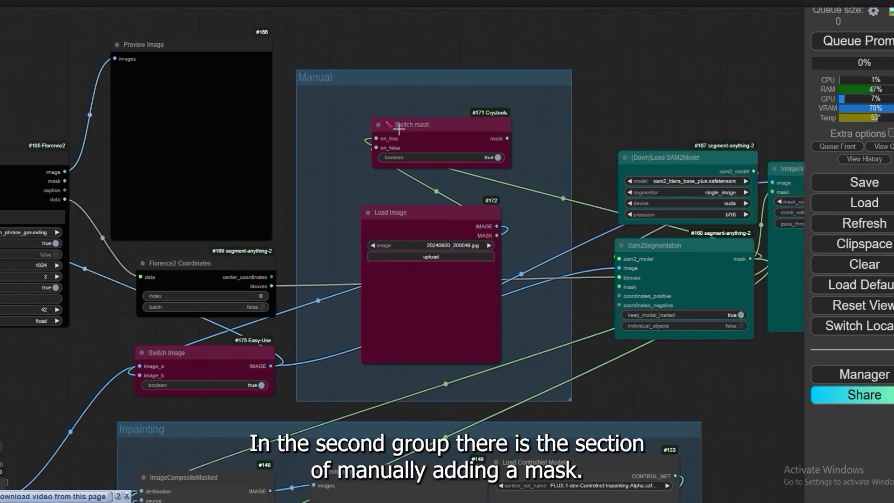
scroll(426, 169, up, 8)
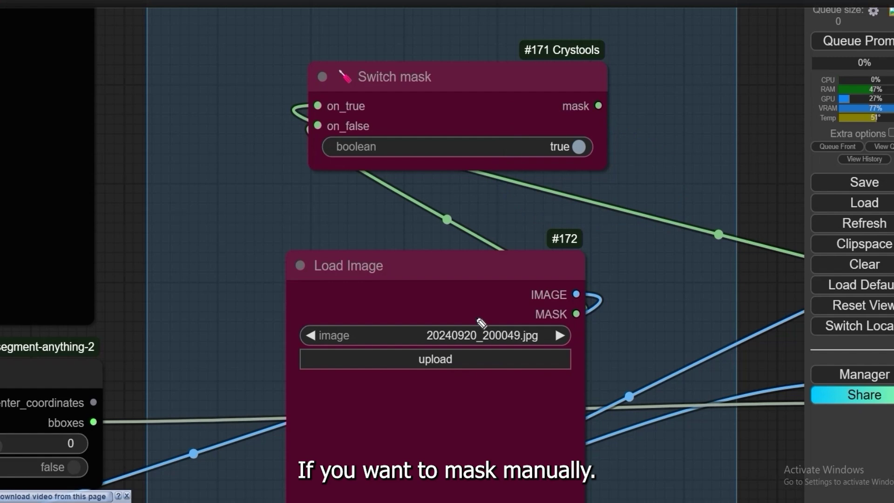
scroll(358, 279, down, 5)
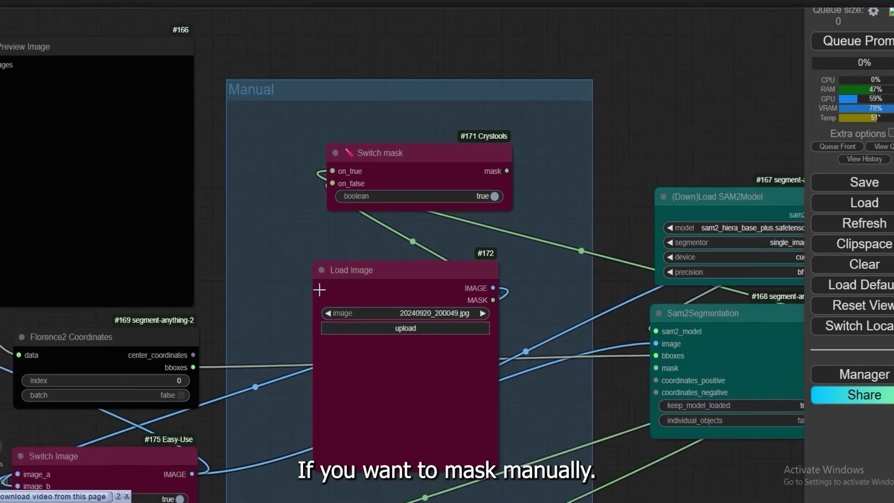
click(397, 328)
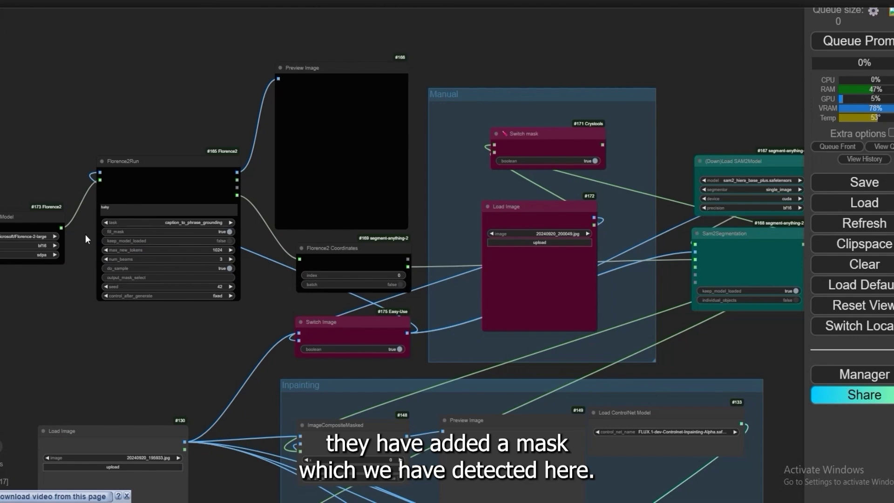
drag(113, 329, 24, 226)
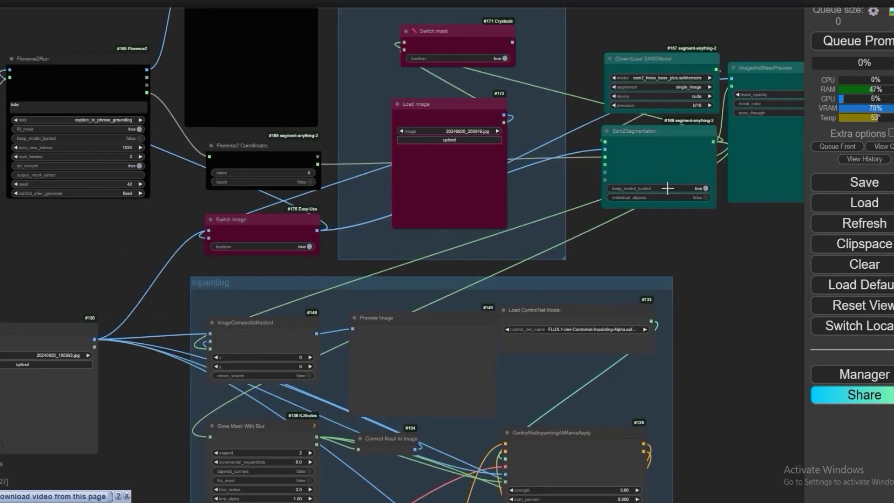
Step: Set the expand value of the Grow Mask With Blur node in the Inpainting group to 4
drag(568, 276, 642, 173)
scroll(276, 262, up, 8)
drag(196, 275, 92, 103)
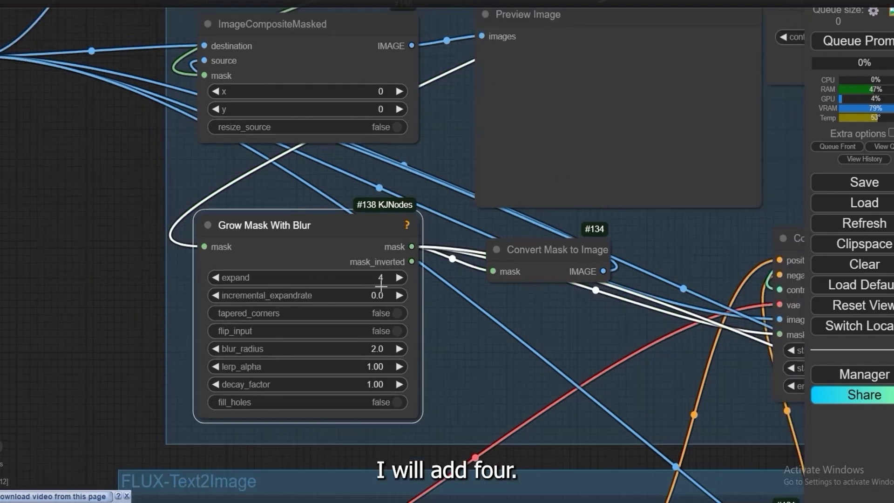
Step: Examine the ControlNetInpaintingAliMamaApply node's strength and percent settings and the model chosen in the Load ControlNet Model node
scroll(381, 282, down, 1)
drag(699, 242, 397, 190)
scroll(487, 207, up, 2)
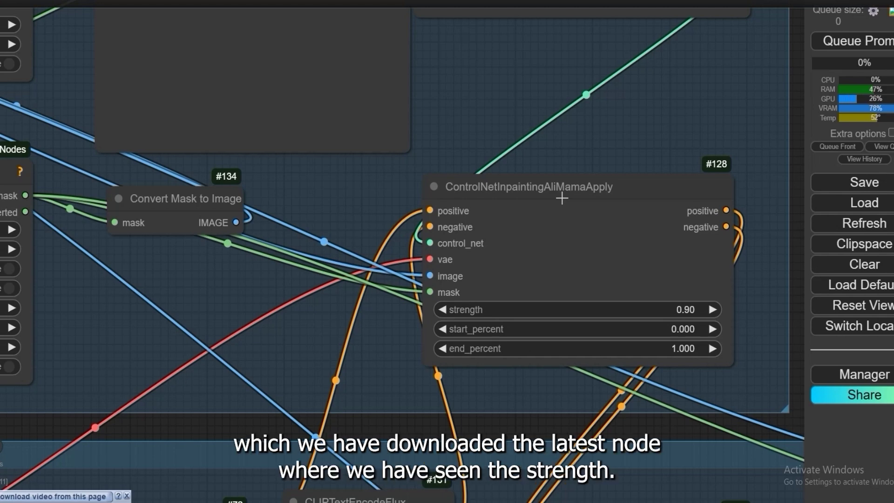
scroll(562, 198, down, 1)
scroll(495, 318, up, 4)
drag(700, 297, 558, 298)
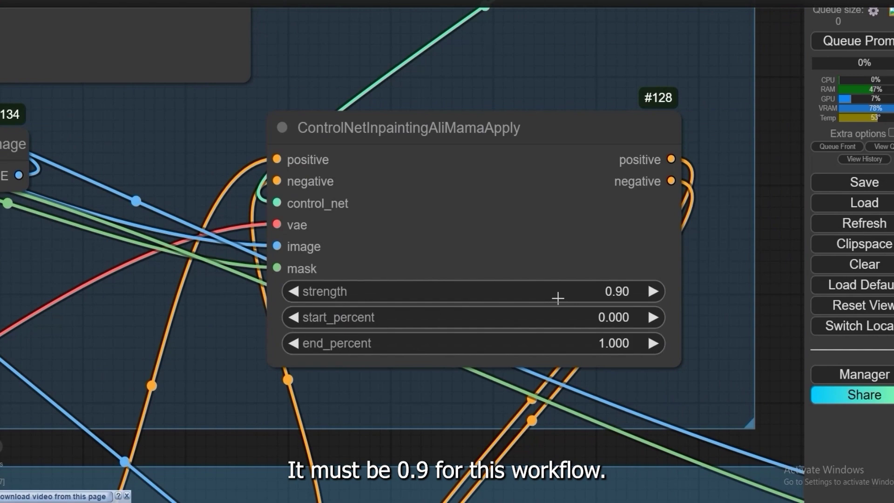
scroll(675, 306, down, 5)
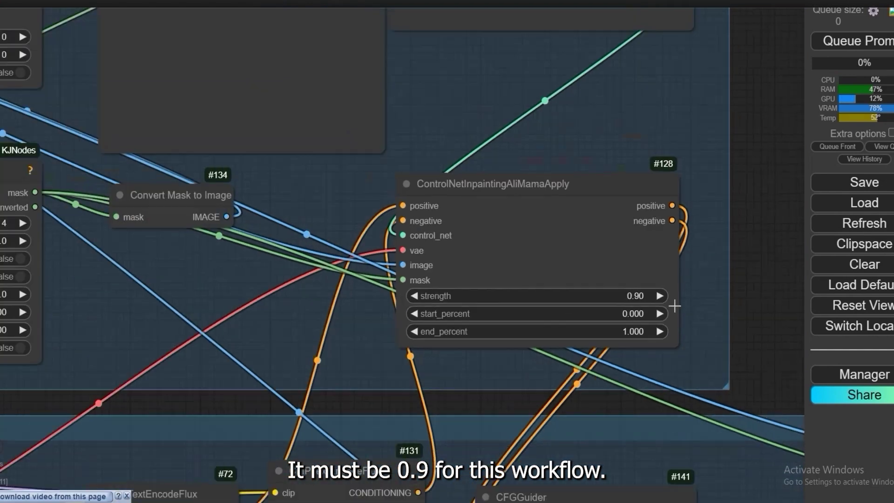
scroll(571, 233, up, 9)
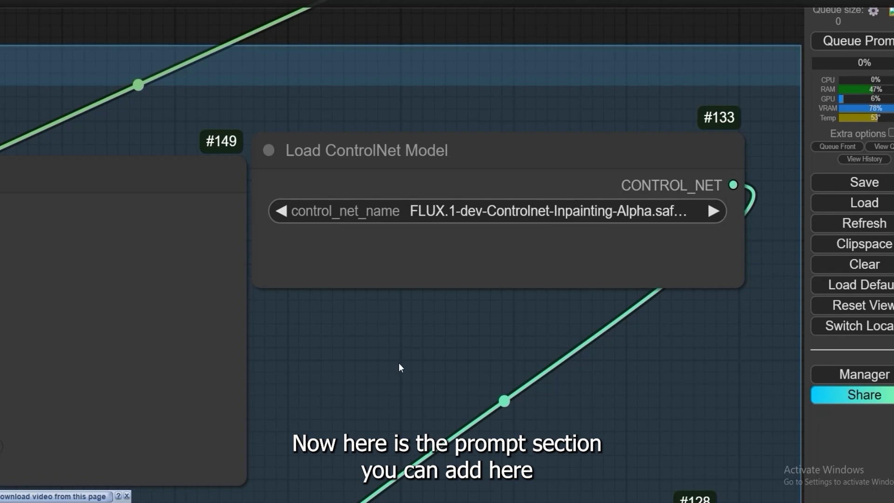
Step: Examine the prompt section, including the Text, Text Concatenate and String Function nodes that feed FLUX-Text2Image
scroll(399, 367, down, 10)
scroll(228, 303, up, 5)
scroll(208, 282, up, 3)
drag(208, 282, 377, 295)
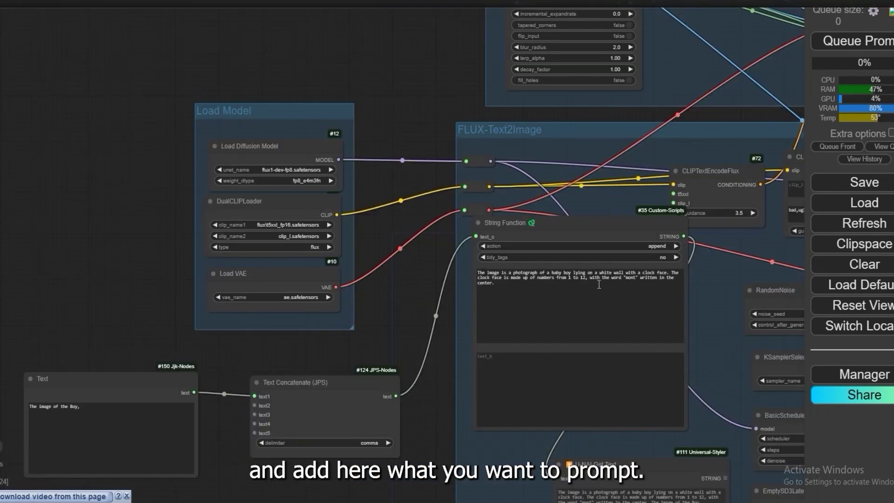
scroll(450, 267, down, 2)
drag(450, 267, 325, 274)
click(385, 293)
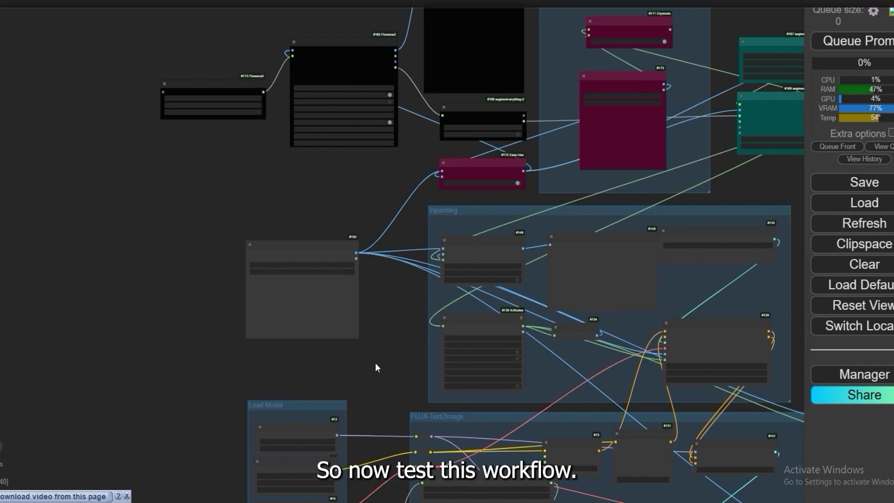
Step: Upload wolf.jpg as the source picture in the Load Image node beside the Inpainting group
scroll(375, 362, up, 8)
click(205, 165)
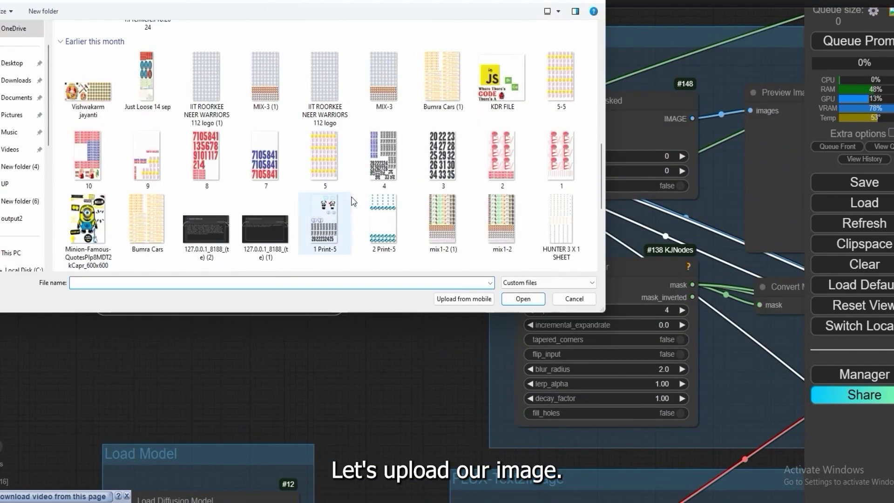
scroll(353, 200, down, 6)
Step: Set the Florence2Run detection text to "wolf," and queue the workflow
scroll(355, 201, up, 3)
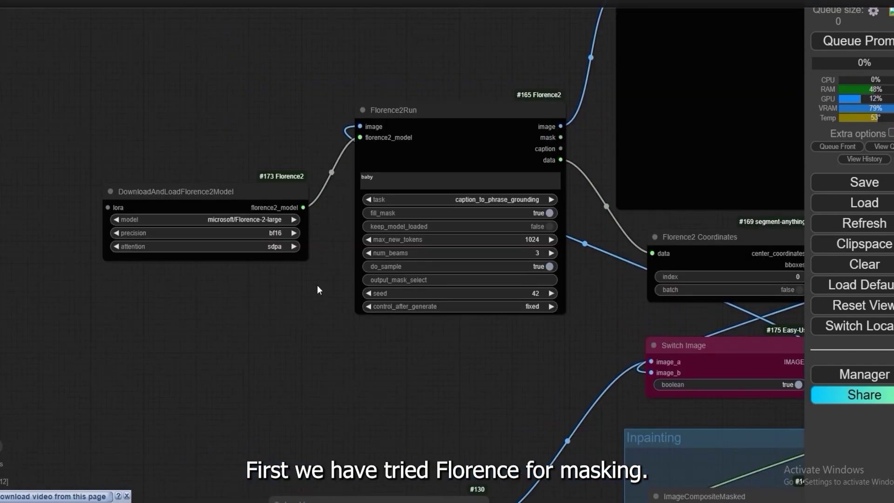
scroll(318, 269, up, 3)
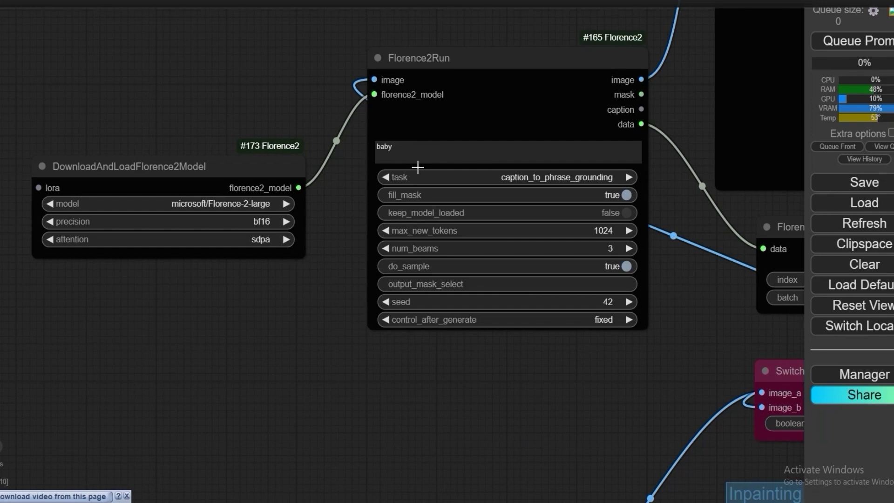
drag(406, 148, 329, 141)
text(wi)
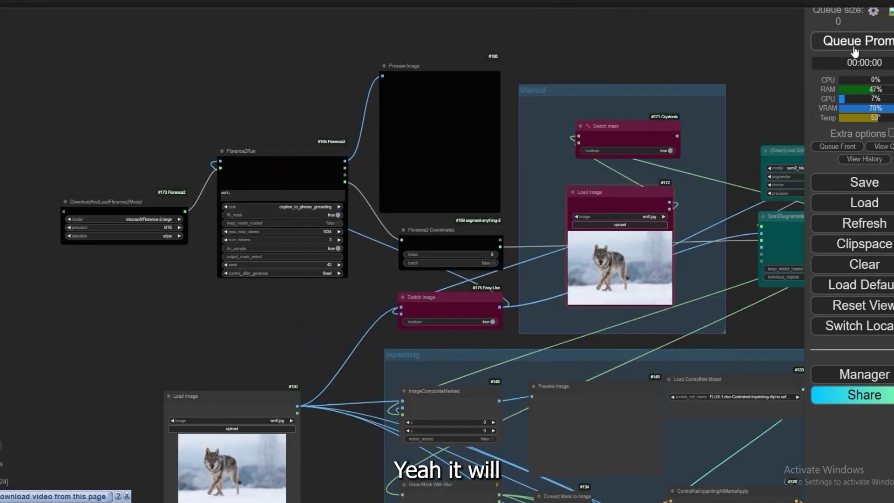
click(855, 46)
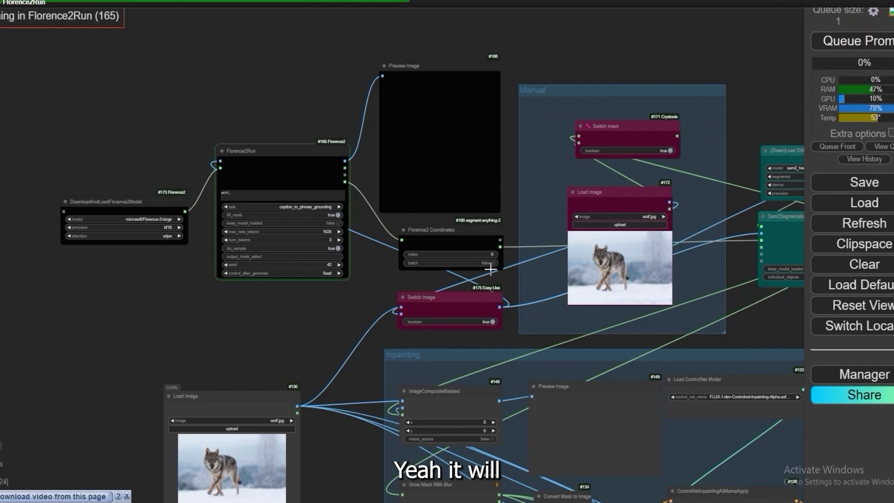
Step: Inspect the segmentation mask of the wolf in the ImageAndMaskPreview node
drag(326, 324, 223, 256)
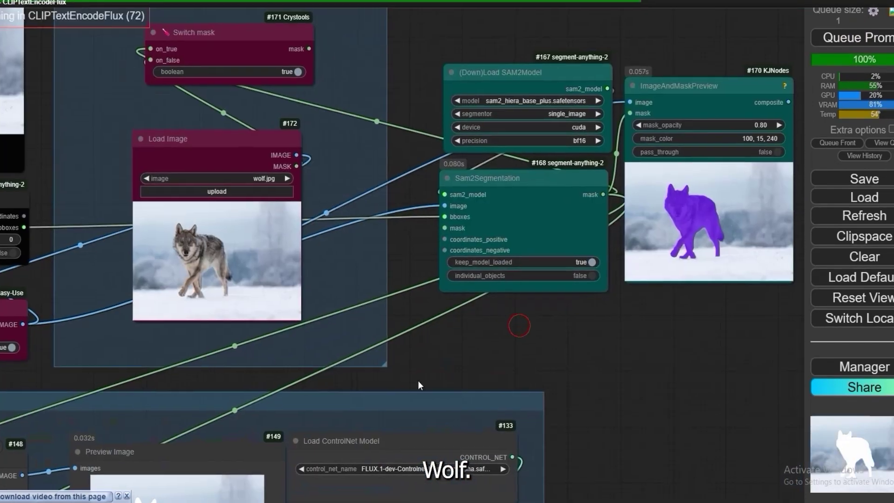
drag(418, 386, 264, 461)
scroll(557, 307, up, 11)
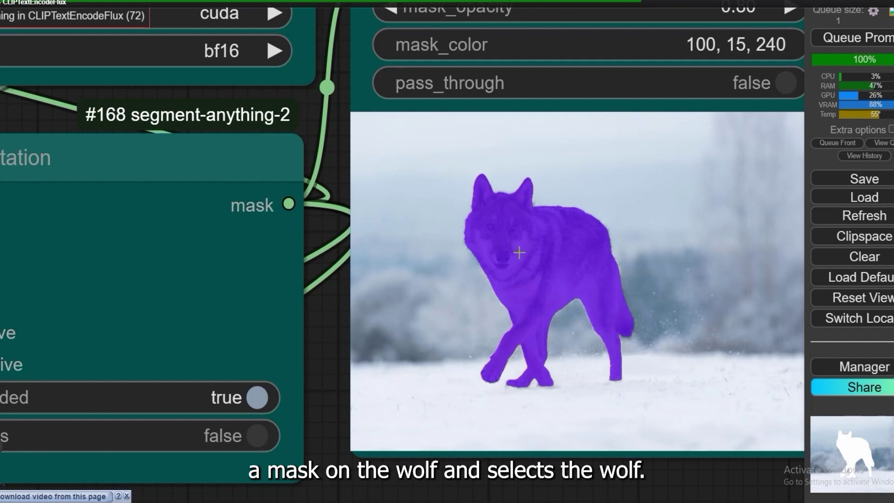
scroll(536, 279, down, 2)
Step: Enter "tiger in the" as text_a of the String Function node in the FLUX-Text2Image group
scroll(531, 294, down, 5)
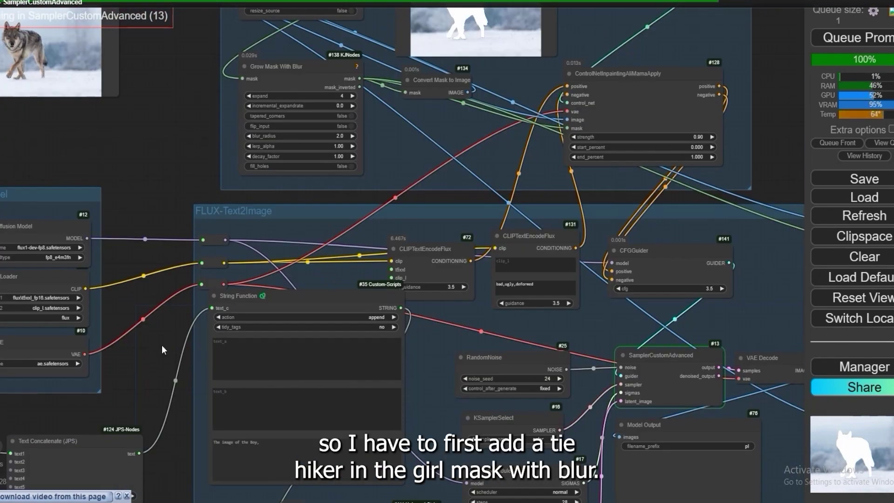
scroll(155, 340, up, 3)
click(352, 374)
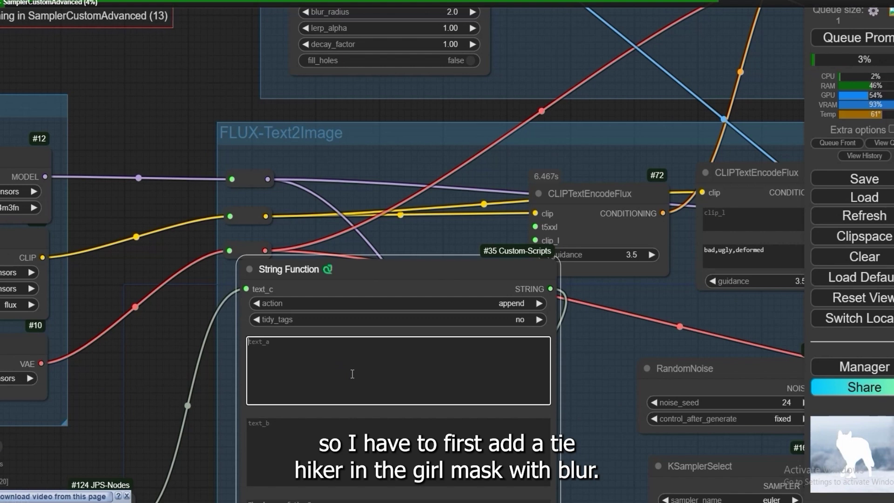
text(tiger in the)
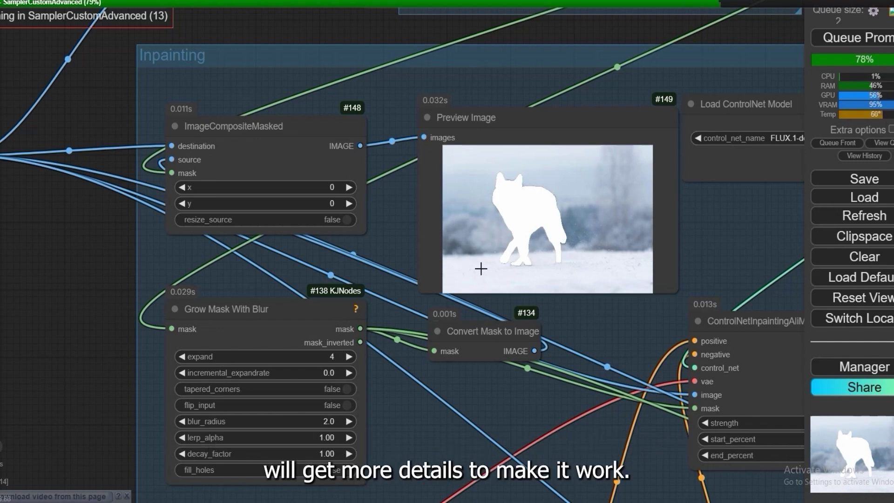
Step: Examine the generated pictures in the Model Output, Image Comparer and Compose nodes, and check the prompt in the Text node
scroll(503, 272, down, 1)
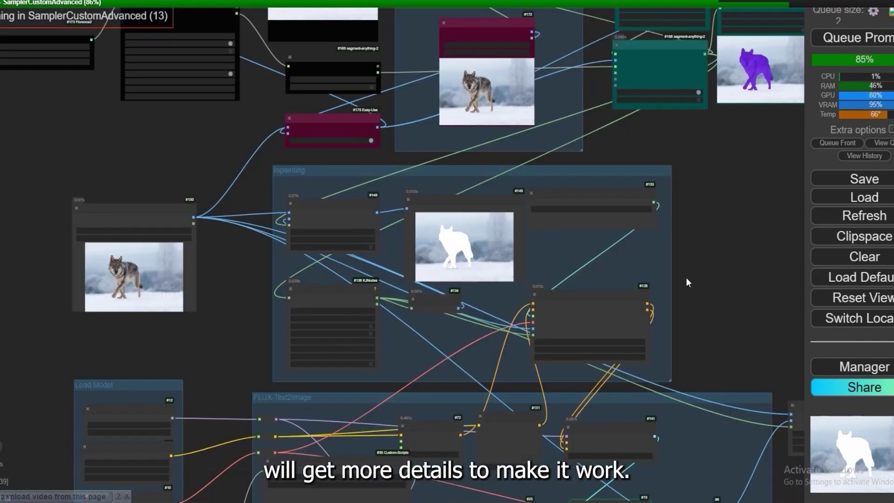
drag(707, 282, 517, 244)
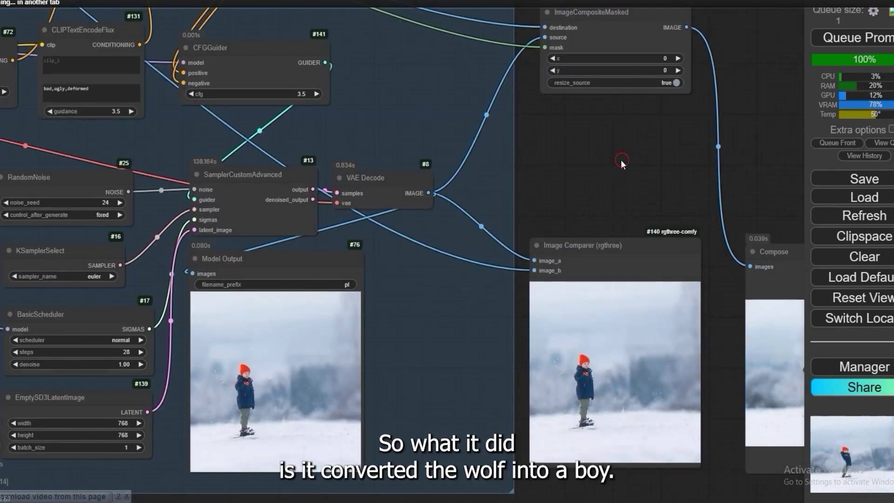
scroll(550, 358, up, 3)
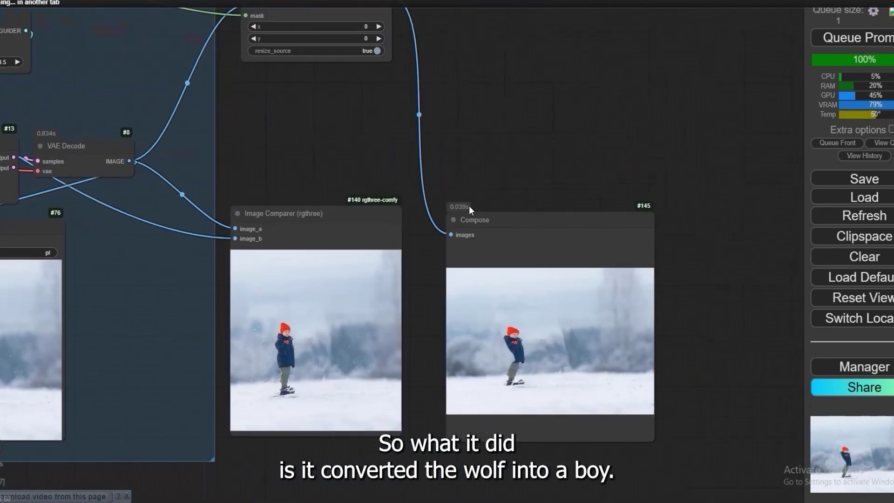
scroll(549, 359, down, 1)
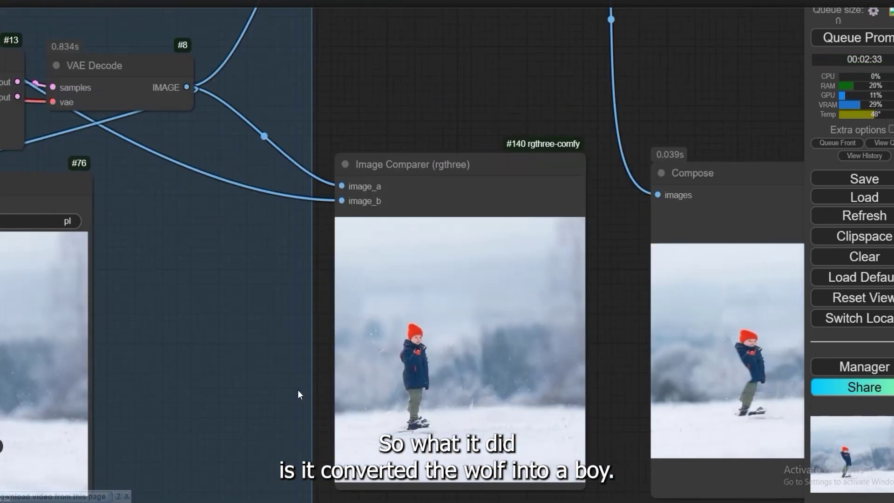
scroll(298, 390, down, 11)
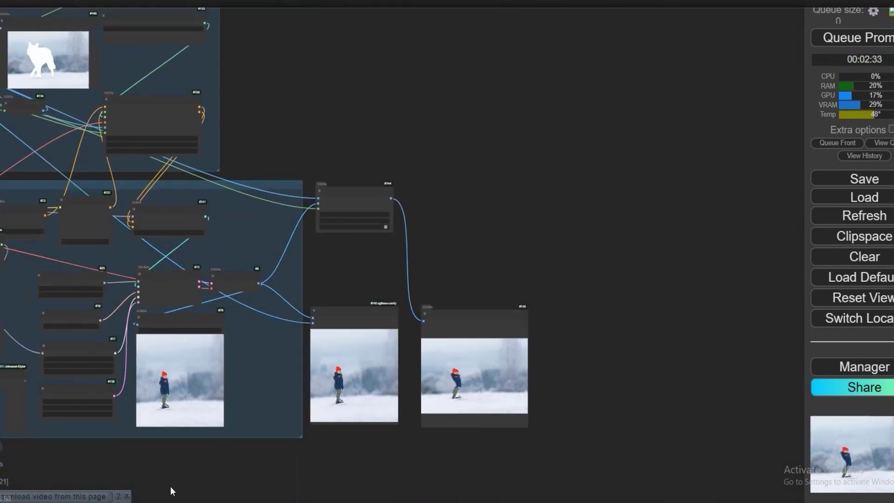
drag(170, 486, 323, 460)
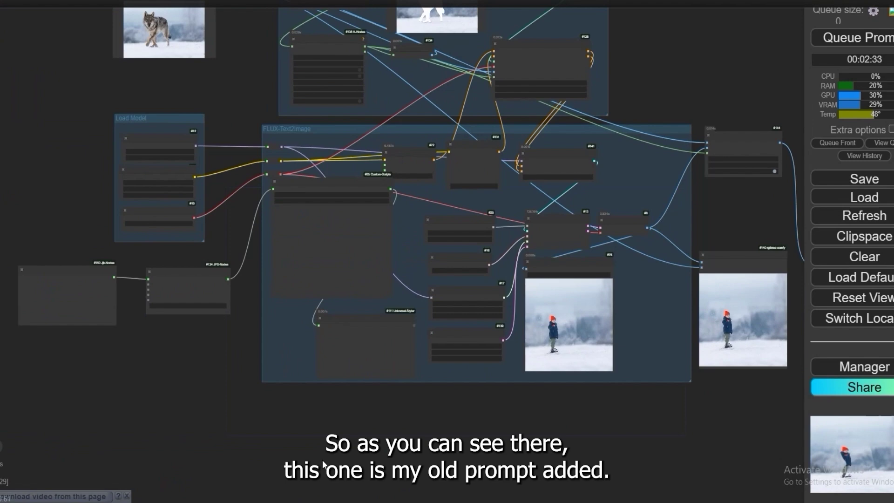
scroll(166, 251, up, 6)
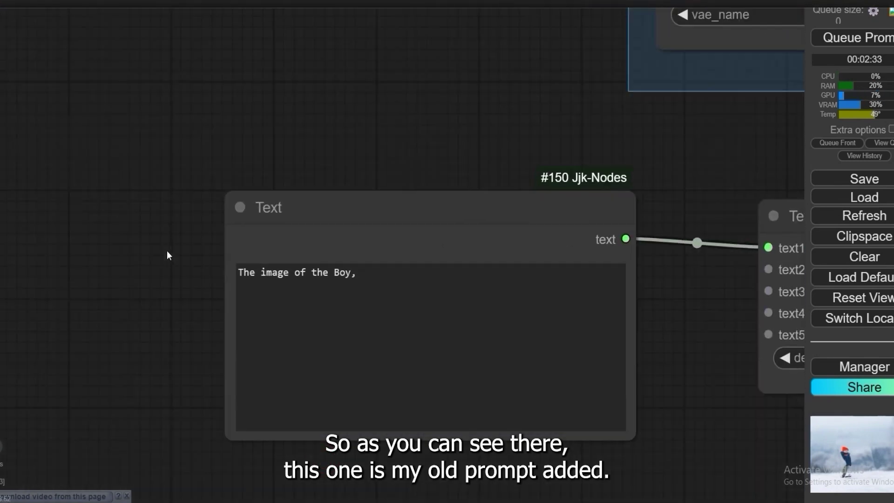
scroll(166, 250, up, 5)
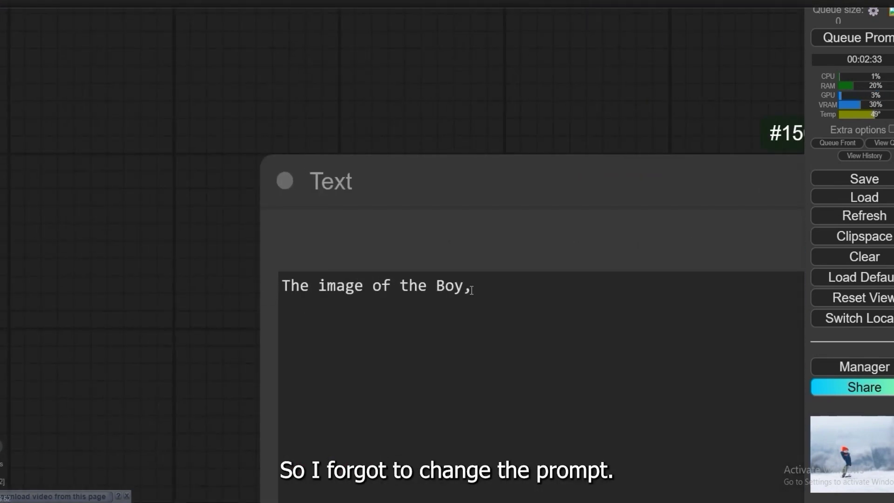
scroll(439, 146, down, 4)
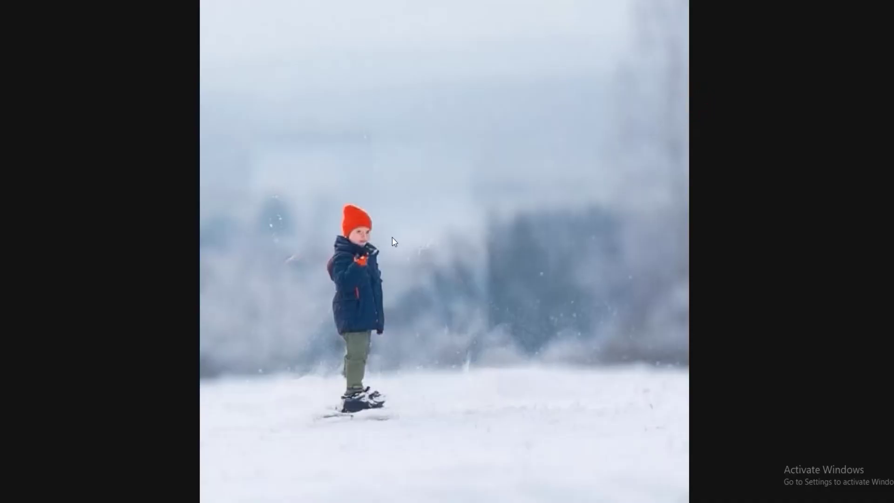
click(515, 296)
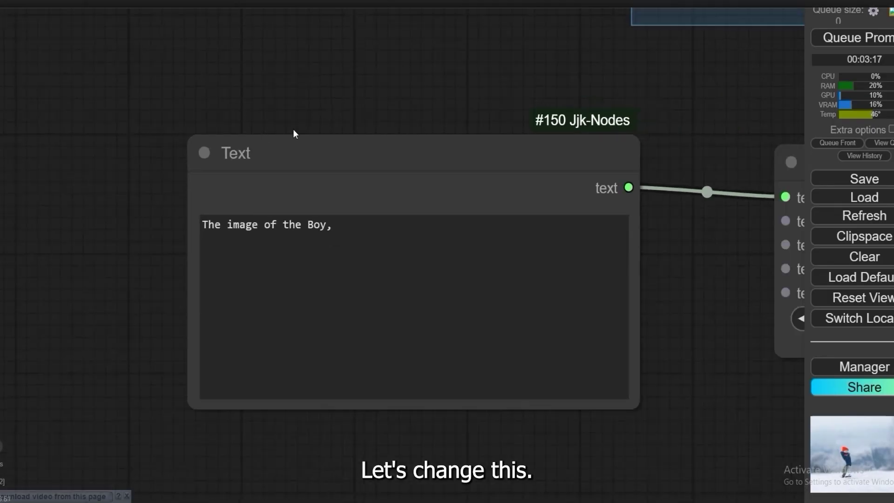
Step: Replace the Text node's prompt with a description of a running animal in snow, naming the subject "black Dragon"
key(ctrl+a)
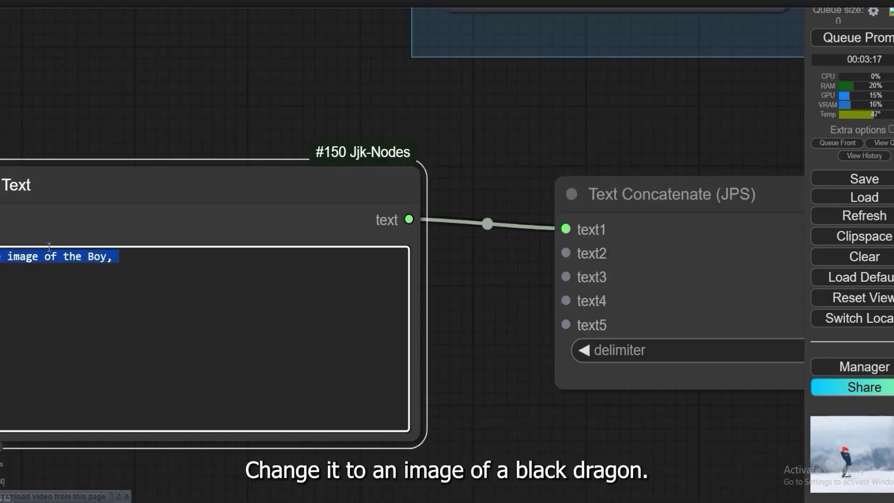
text(The image shows a gray wolf running through the snow, its fur a mix of brown and black. The background is blurred, giving the focus to the wolf.)
drag(154, 116, 320, 119)
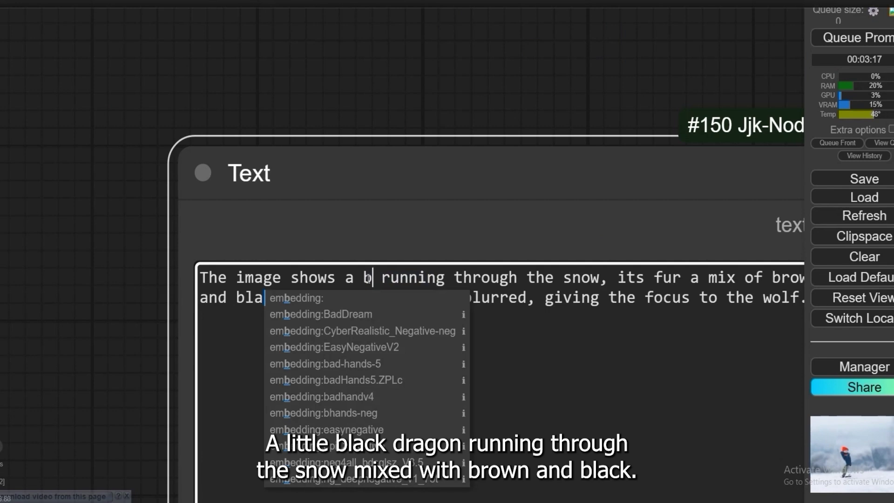
text(lack Dragon)
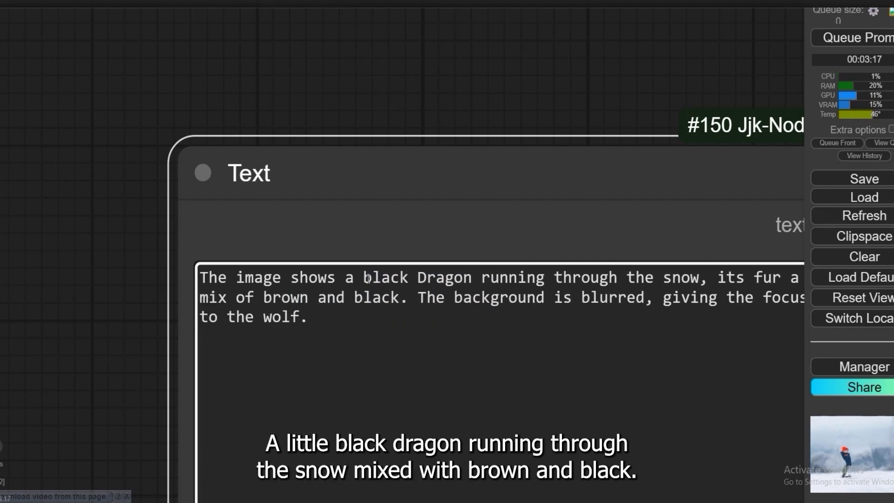
Step: Remove the fur description from the Text node's prompt and replace "wolf" at its end with "black Dragon"
scroll(466, 77, down, 2)
drag(463, 77, 377, 80)
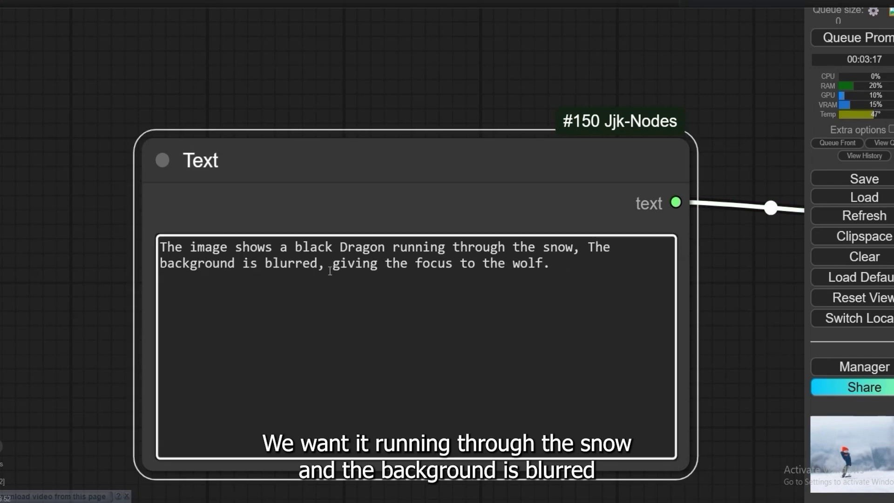
drag(386, 247, 297, 247)
key(ctrl+c)
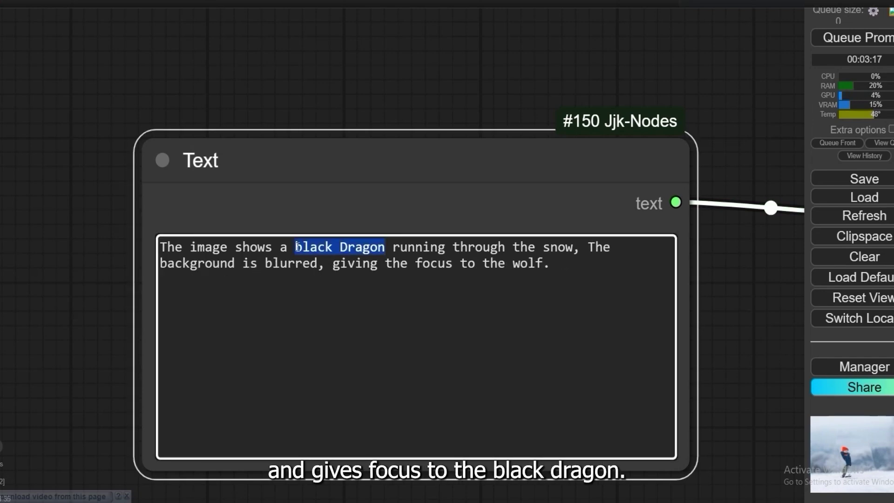
double_click(528, 263)
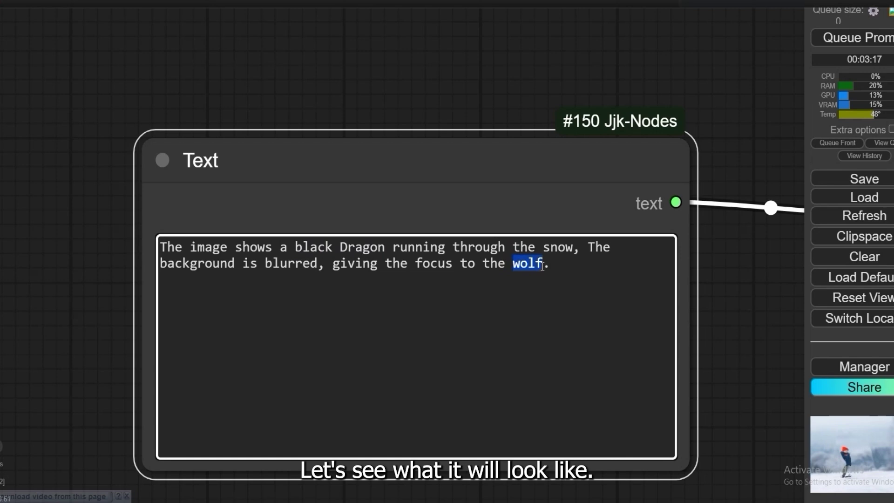
key(ctrl+v)
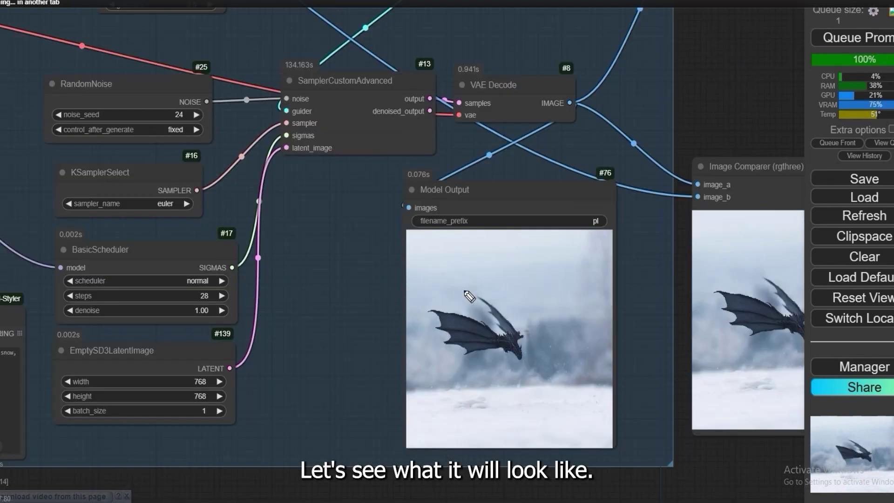
Step: Inspect the generated dragon picture in the Model Output node and compare it with the Image Comparer node
scroll(354, 299, up, 3)
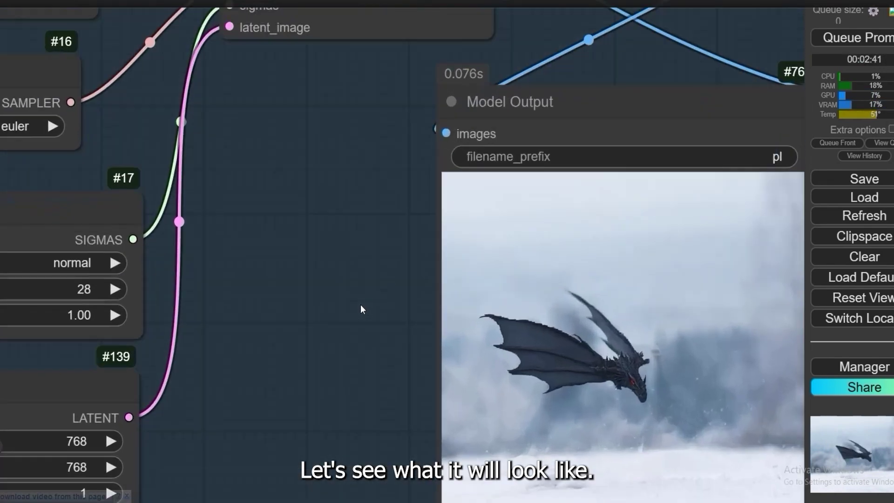
drag(361, 310, 210, 199)
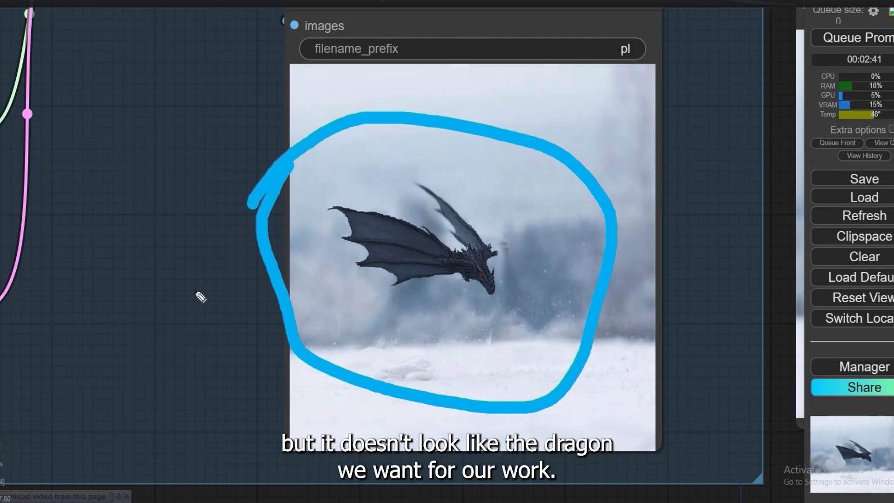
scroll(198, 295, down, 5)
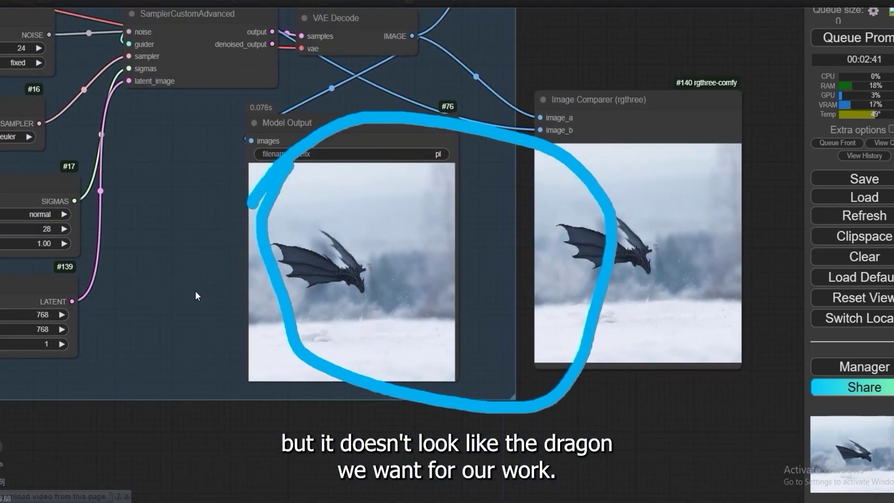
scroll(195, 295, down, 5)
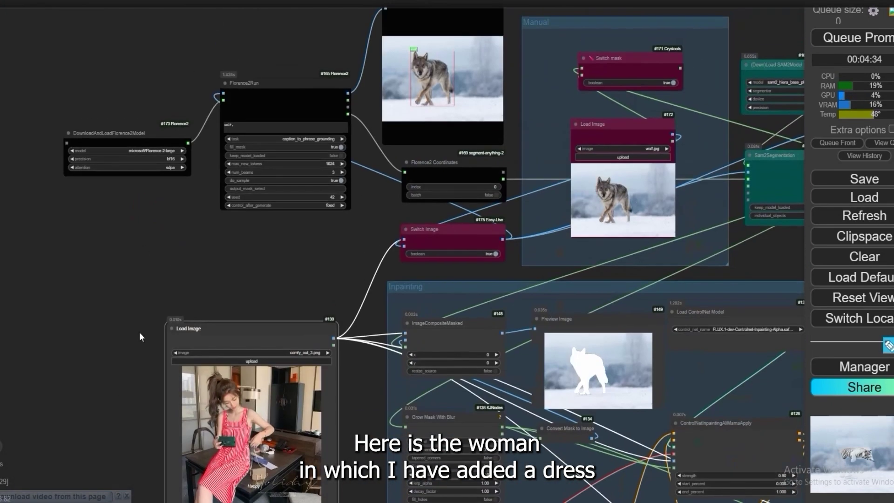
Step: Change the Florence2Run detection text to "dress" for the picture of the woman
scroll(196, 141, up, 2)
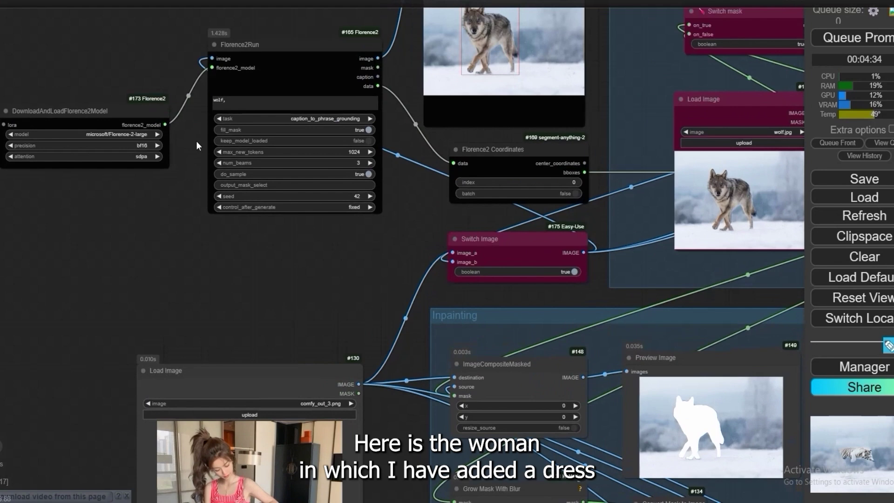
scroll(196, 140, up, 2)
drag(233, 95, 205, 97)
text(dress)
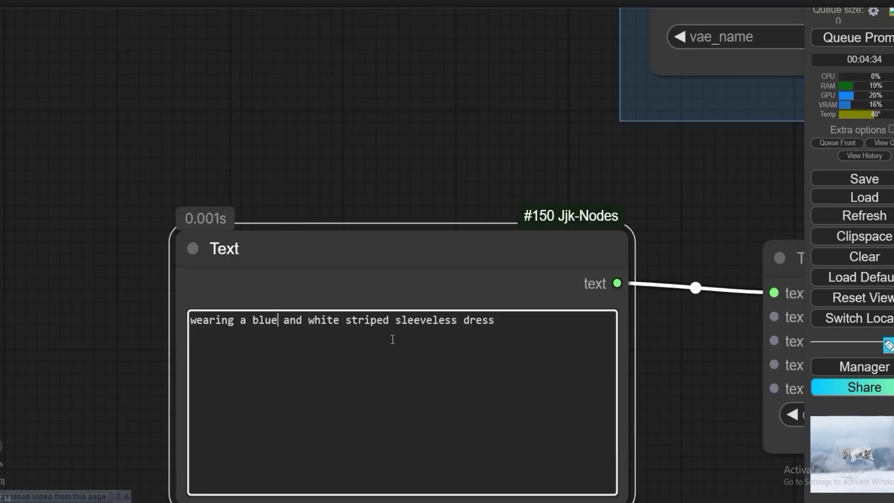
Step: Check the masked dress preview and the node graph during generation, and inspect the striped-dress picture in the Model Output node
scroll(495, 274, down, 12)
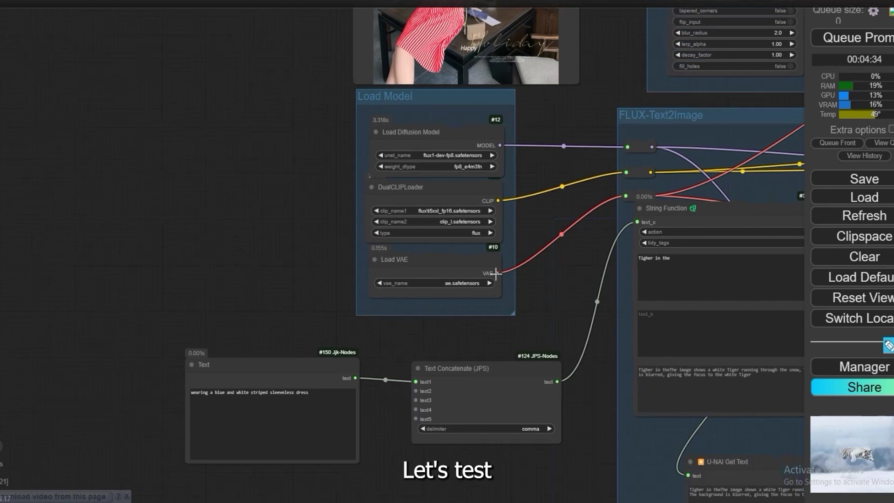
drag(522, 237, 346, 443)
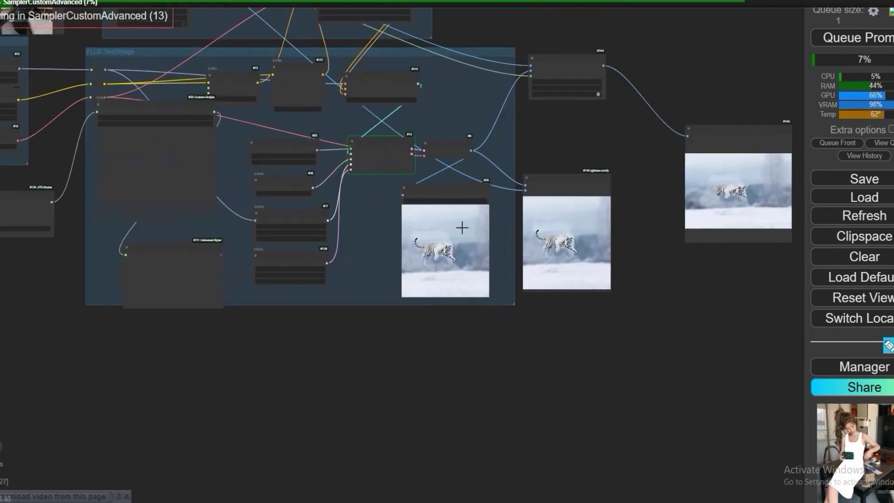
scroll(456, 241, up, 11)
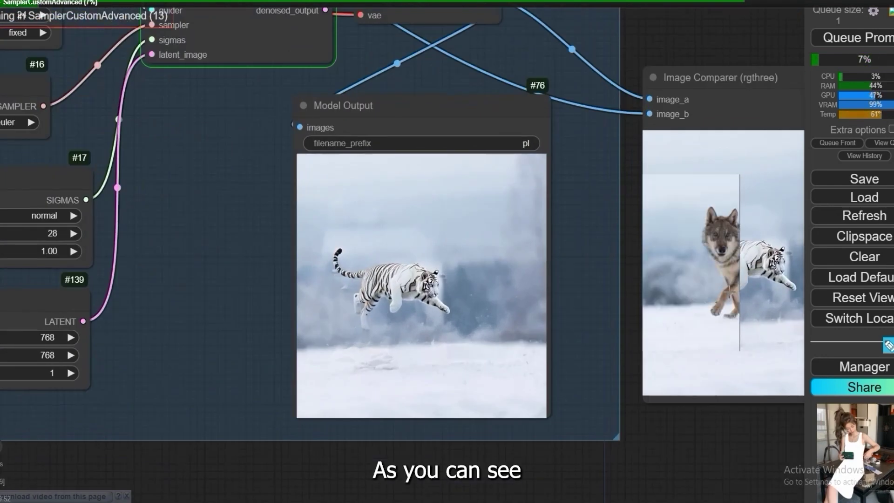
drag(733, 430, 425, 438)
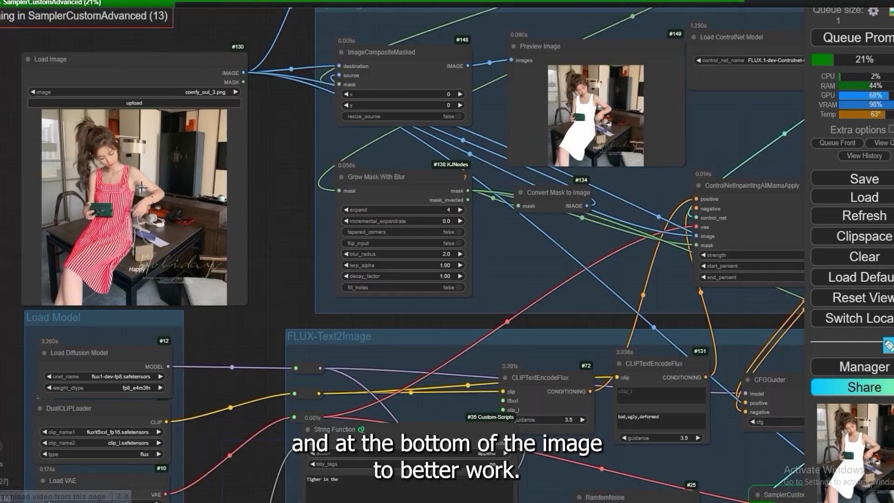
scroll(142, 187, down, 5)
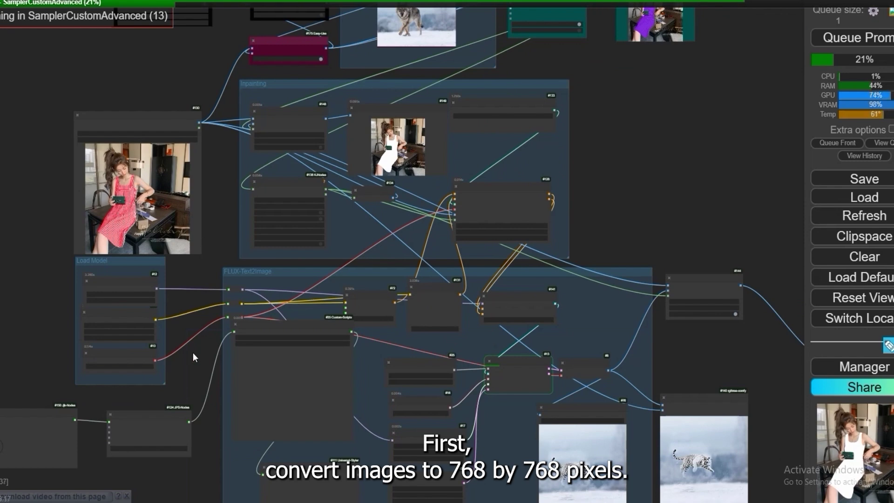
drag(193, 353, 155, 199)
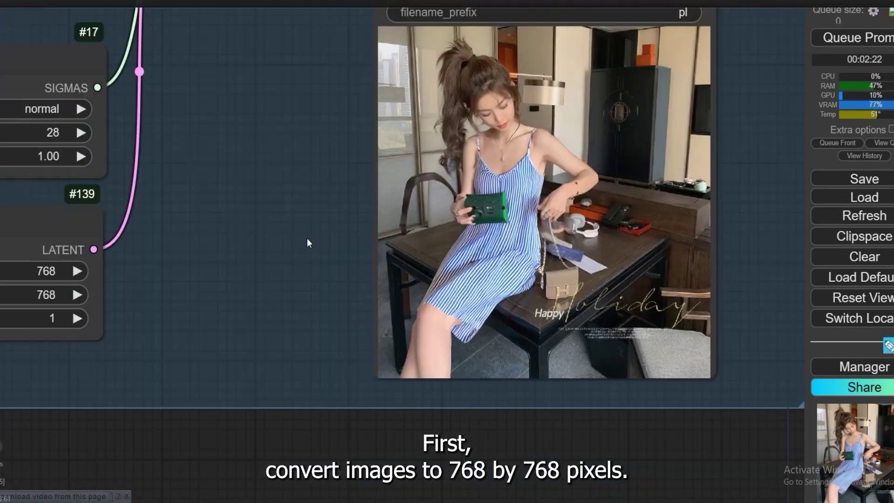
drag(307, 238, 293, 323)
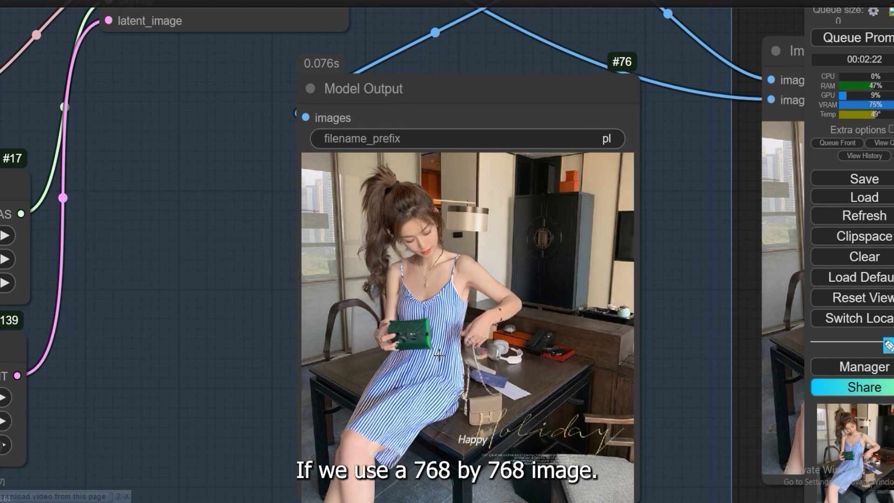
Step: Examine the Switch Image node and the Load Image node in the Manual group that supply the hand-painted mask
scroll(439, 355, down, 3)
scroll(439, 356, down, 5)
drag(56, 140, 230, 336)
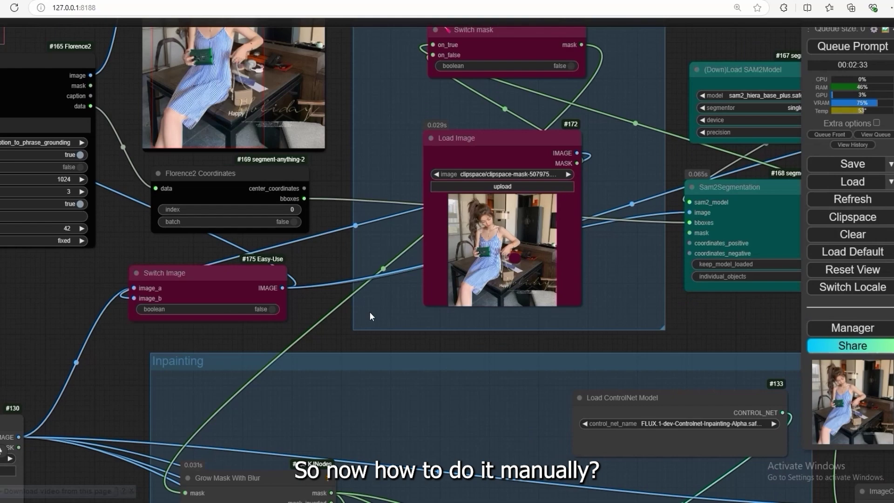
drag(338, 292, 436, 269)
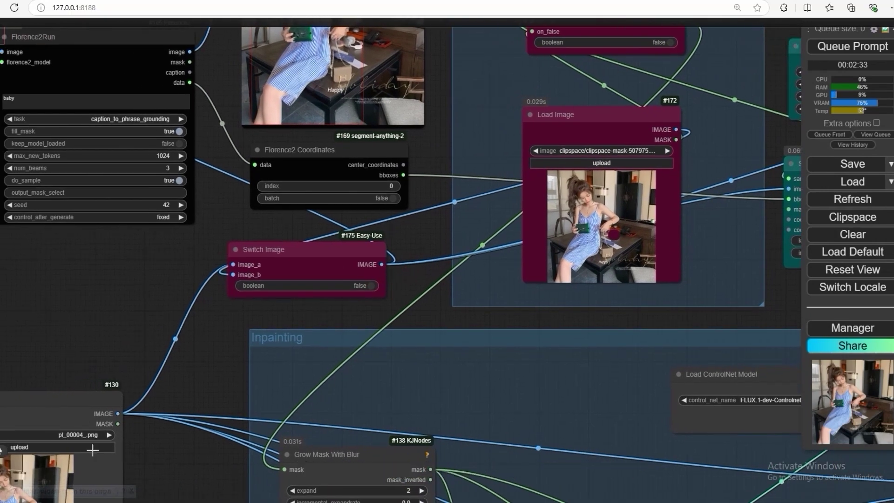
scroll(261, 256, up, 2)
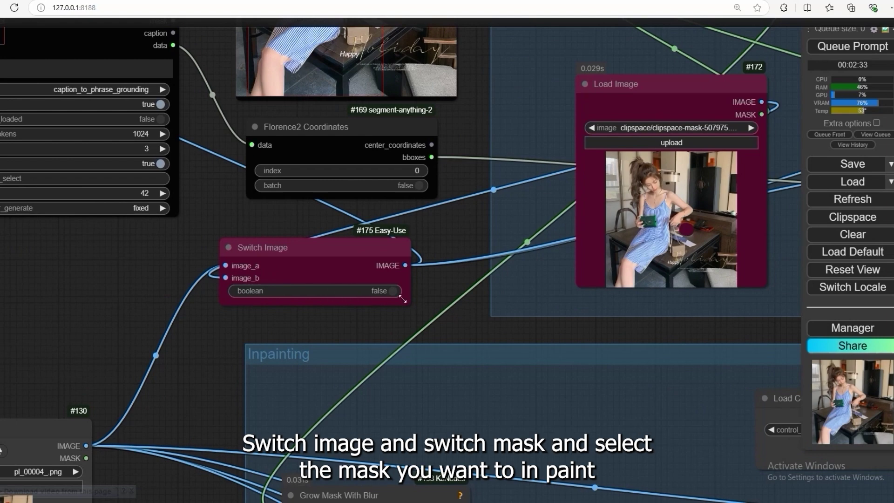
Step: Set the prompt text in the String Function node to "remove headphone"
scroll(436, 223, down, 3)
drag(436, 223, 305, 264)
scroll(416, 294, up, 3)
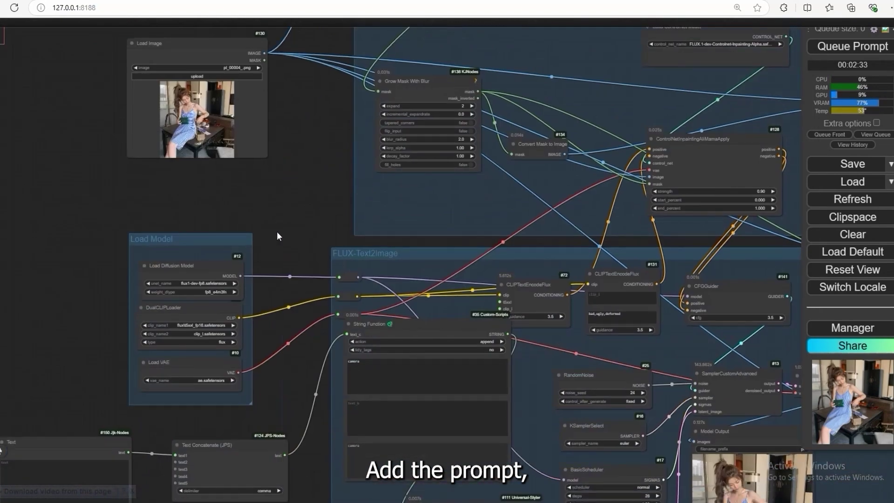
click(363, 368)
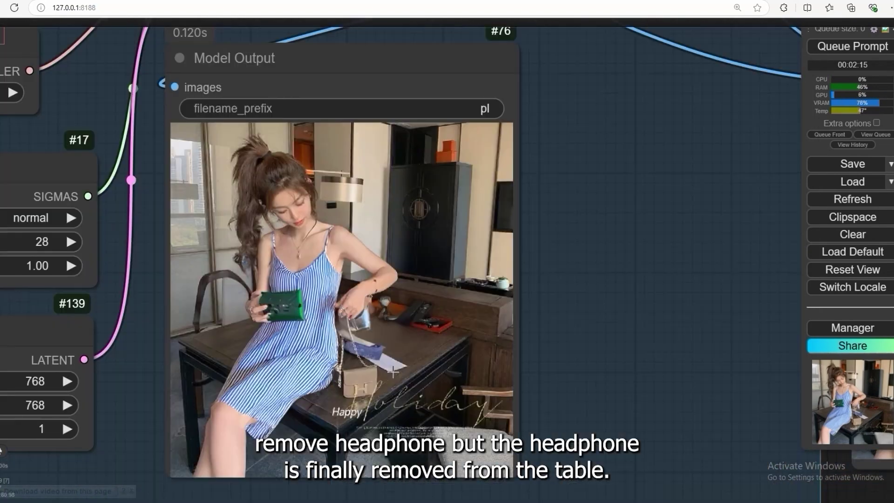
Step: Inspect the tabletop in the regenerated Model Output picture and view the Image Comparer and Compose results beside it
scroll(386, 335, up, 2)
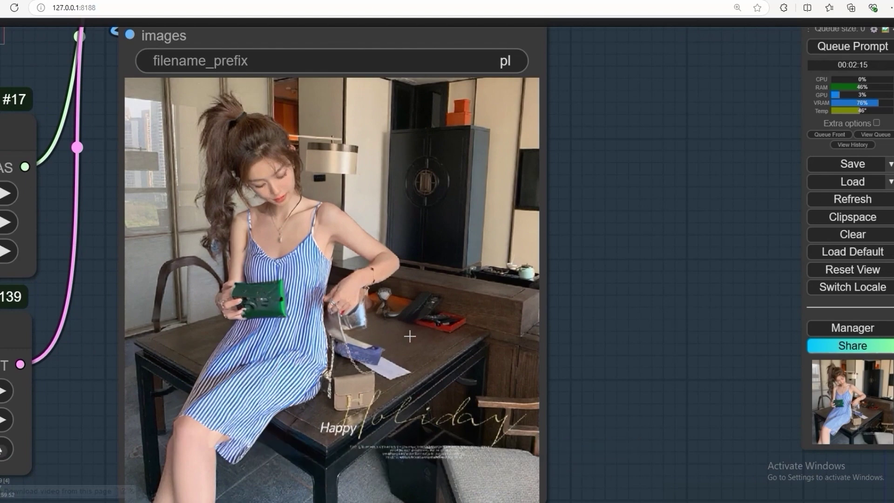
scroll(410, 335, down, 4)
scroll(410, 337, down, 4)
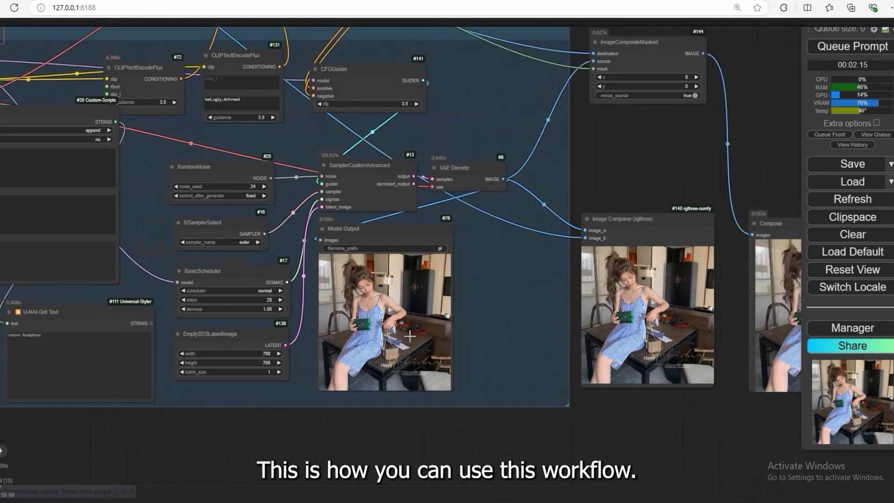
scroll(410, 337, down, 3)
Step: Review the complete workflow, covering the Florence2, Manual, segmentation and Inpainting nodes and the Load Image node with the source picture
scroll(563, 225, up, 1)
drag(564, 225, 668, 374)
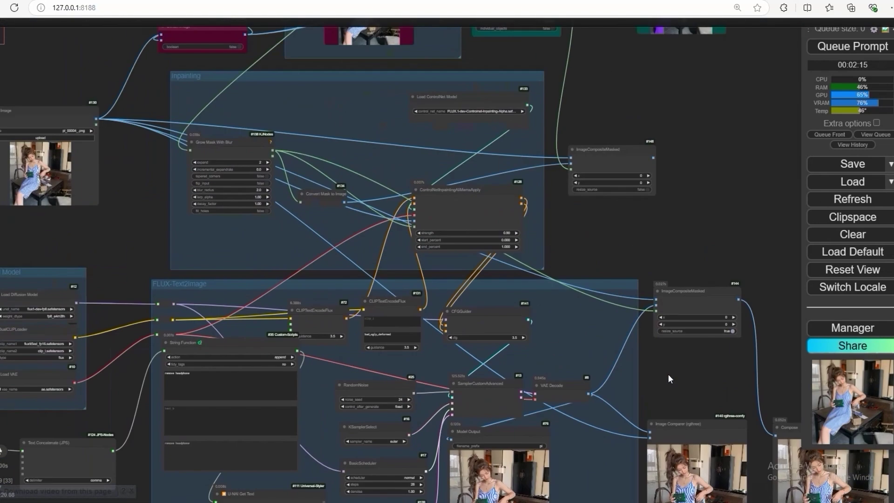
scroll(583, 303, down, 2)
drag(619, 202, 654, 326)
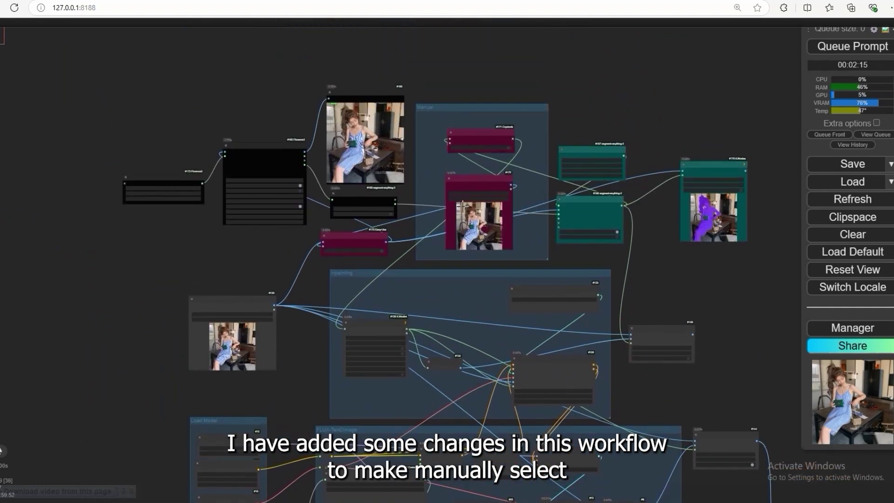
scroll(490, 238, up, 4)
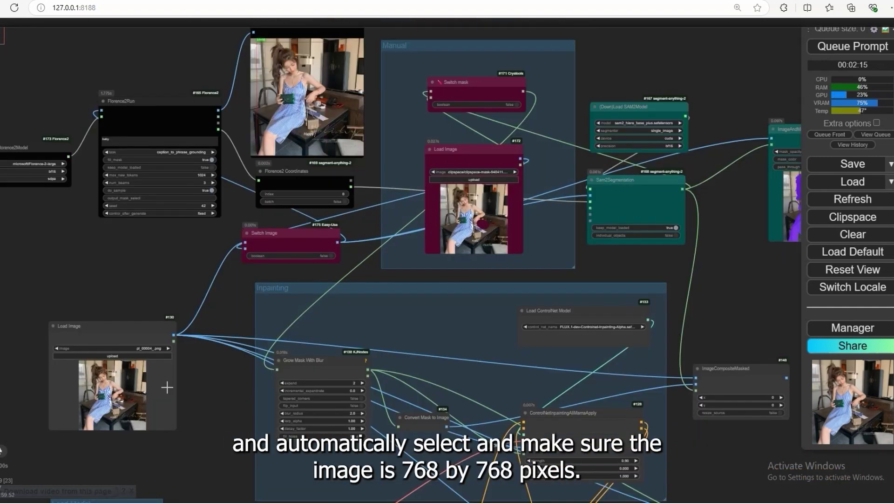
scroll(130, 382, up, 5)
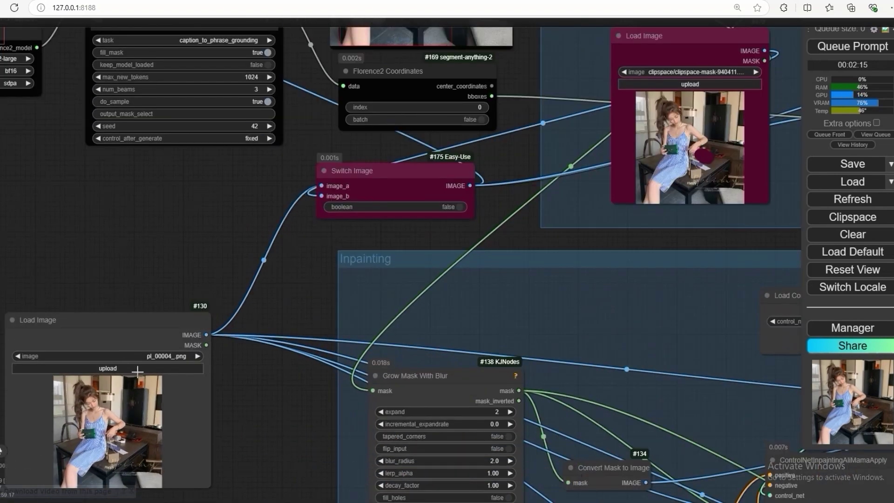
scroll(137, 371, down, 10)
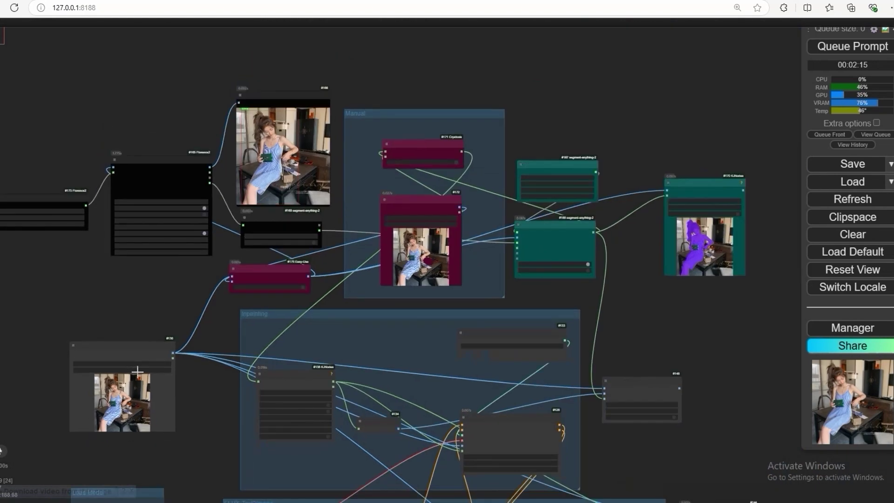
drag(153, 252, 194, 175)
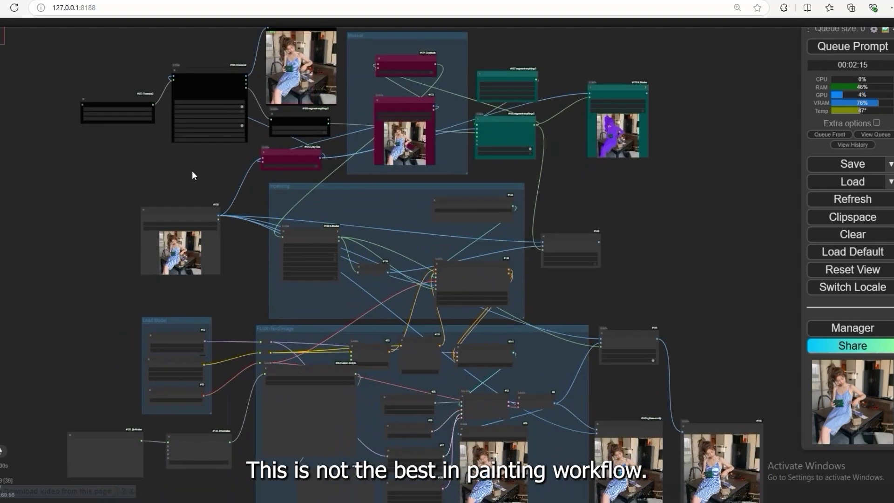